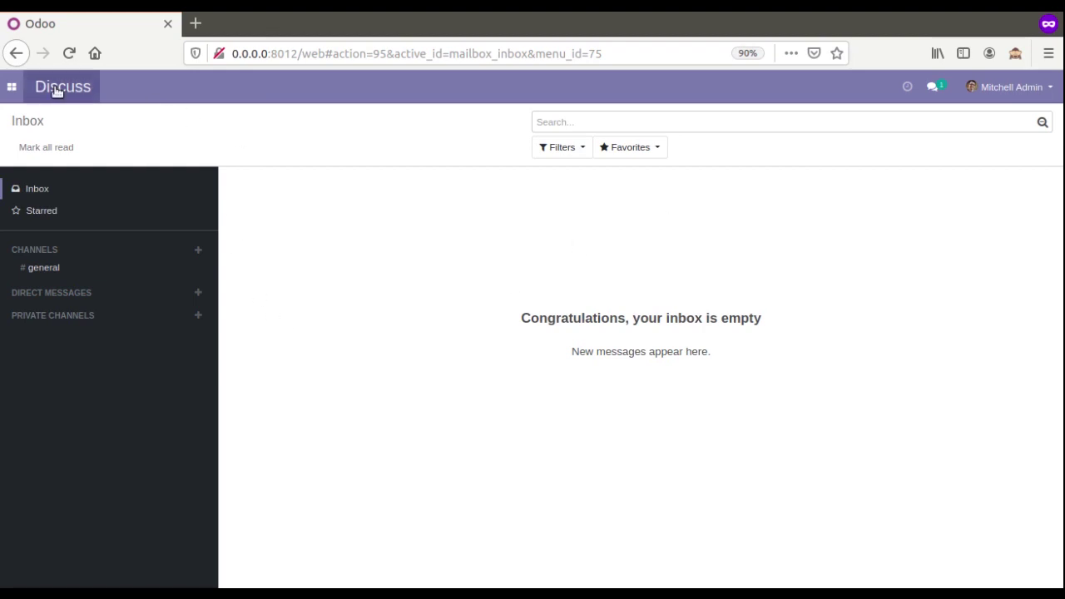
# Open sales order SO007 in the Sales app in edit mode and look over its form fields
pyautogui.click(10, 83)
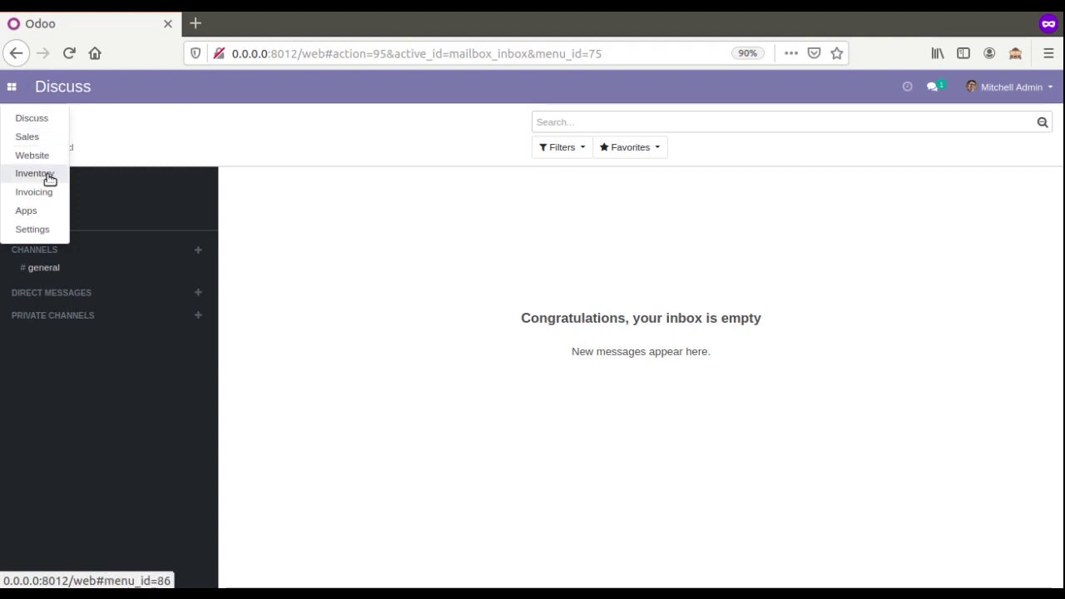
pyautogui.click(27, 136)
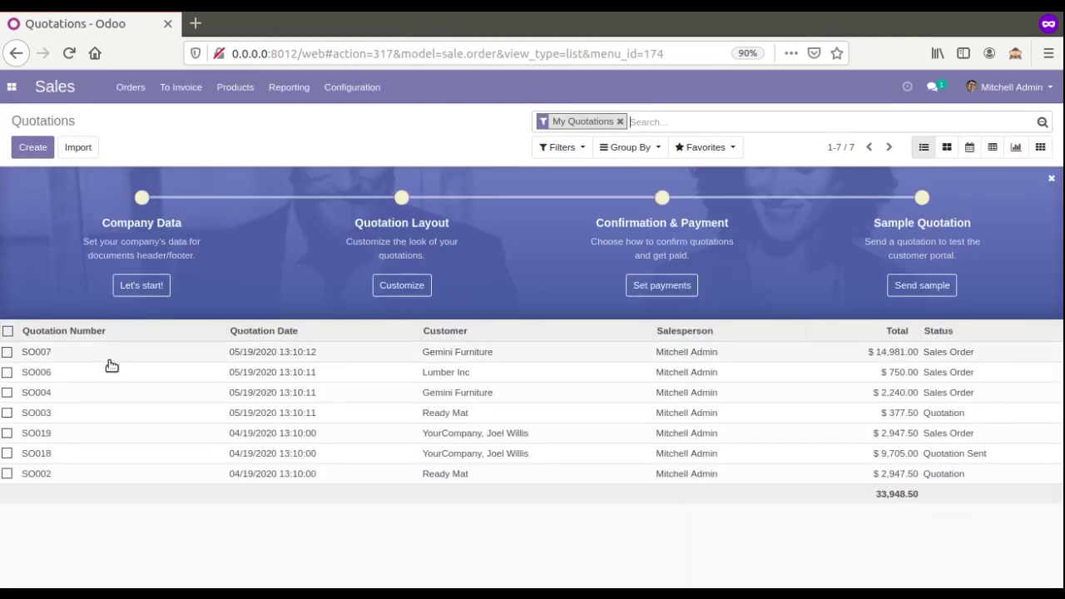
pyautogui.click(109, 358)
pyautogui.click(23, 145)
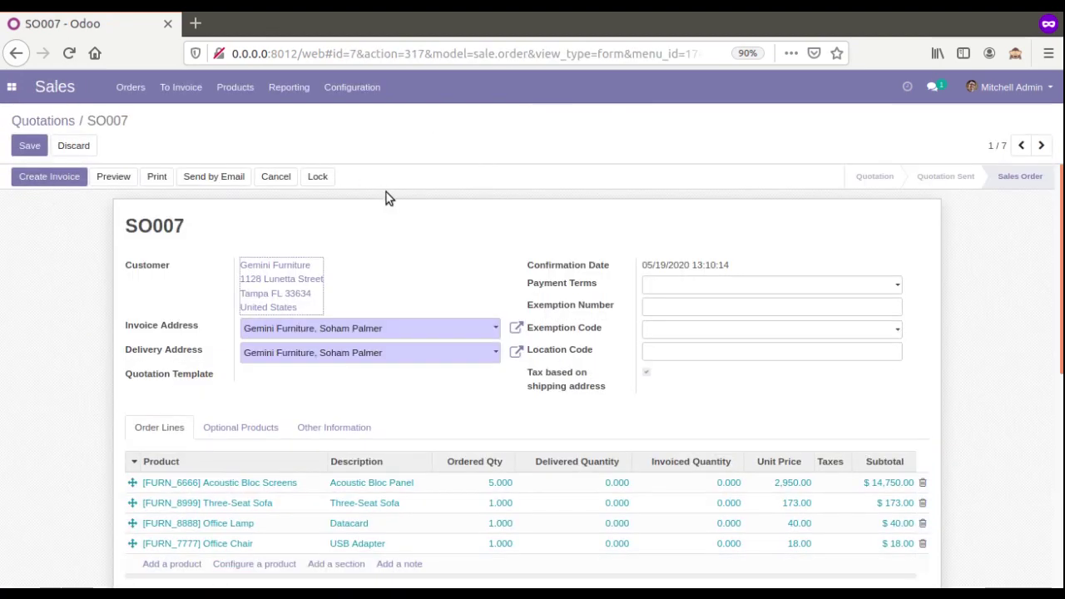
pyautogui.scroll(-1, 331, 239)
pyautogui.scroll(1, 331, 239)
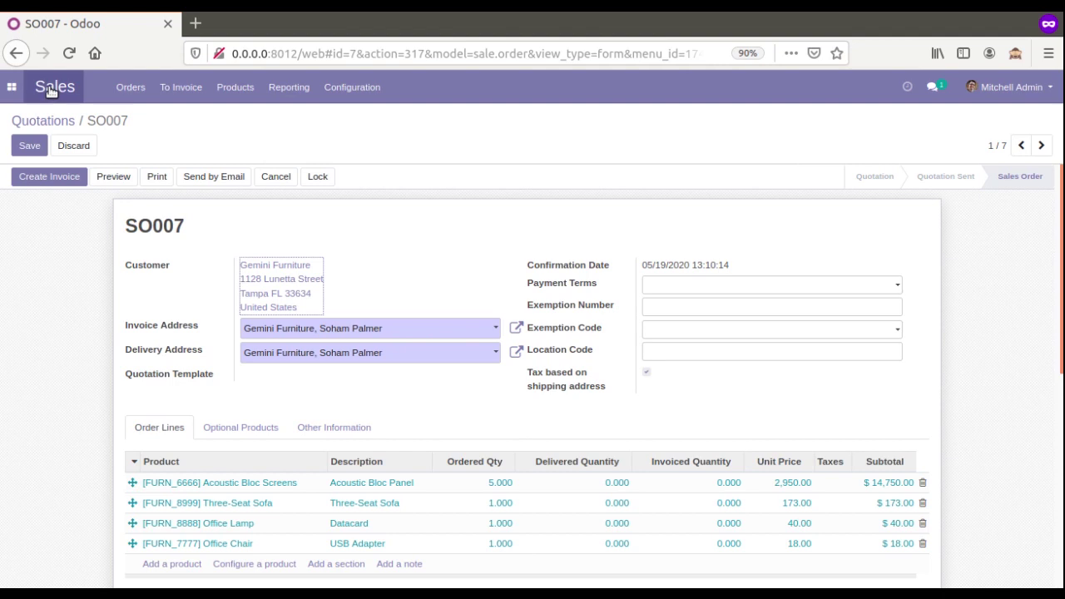
# Activate the developer mode from the Settings dashboard
pyautogui.click(18, 99)
pyautogui.click(31, 211)
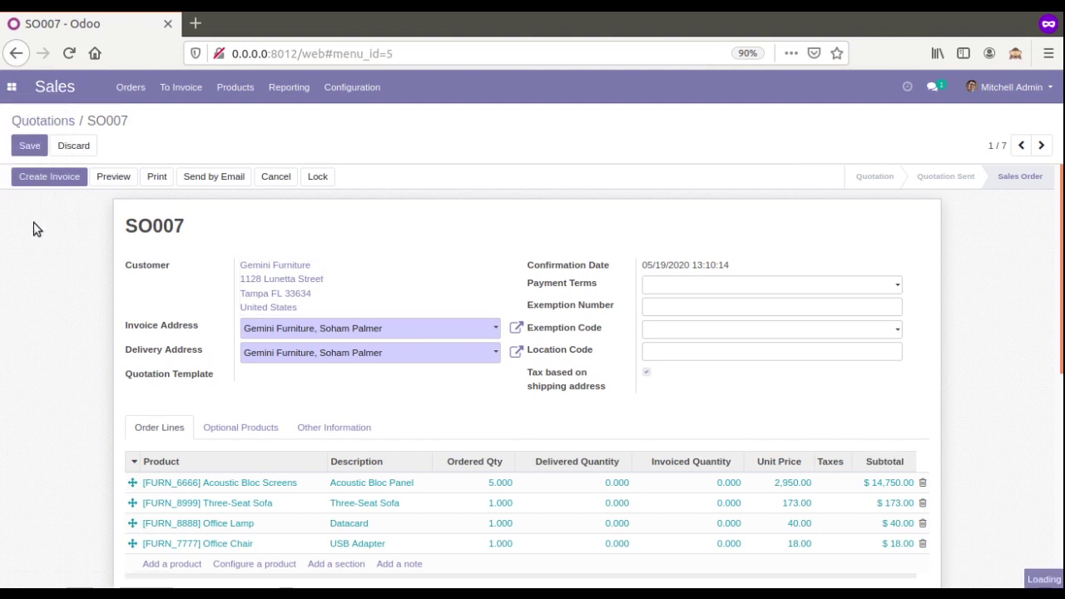
pyautogui.click(11, 86)
pyautogui.click(35, 228)
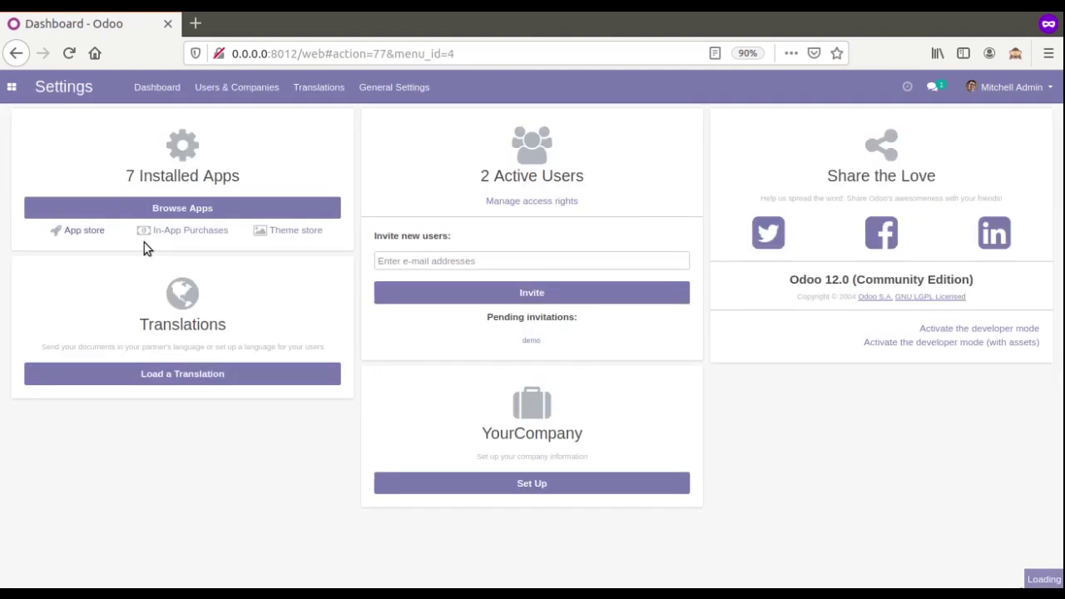
pyautogui.click(951, 330)
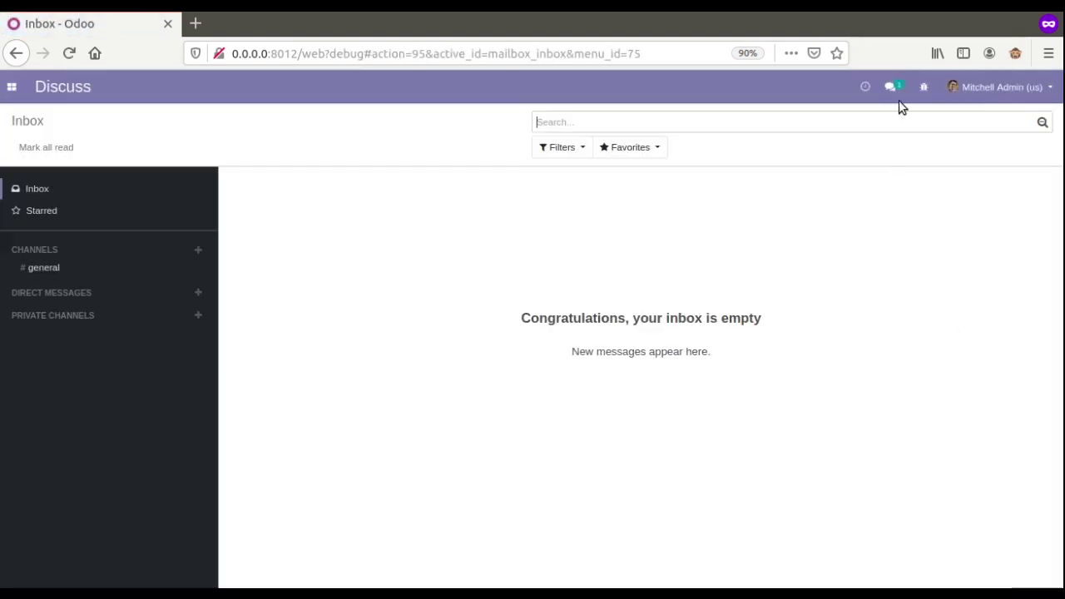
# Open sales order SO004 in the Sales app and check the model name in the page's URL
pyautogui.click(12, 86)
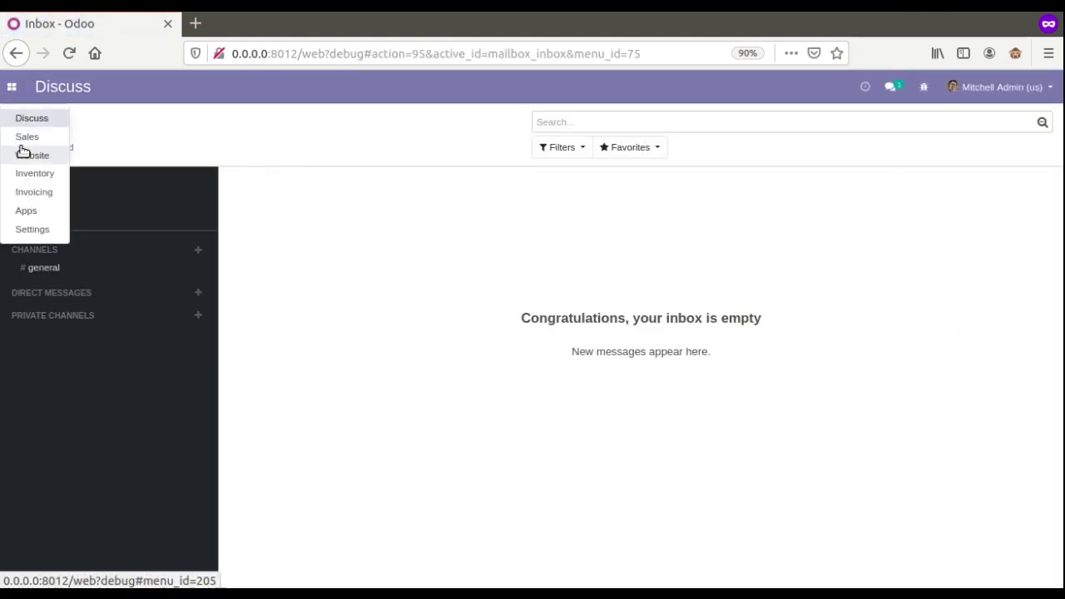
pyautogui.click(27, 137)
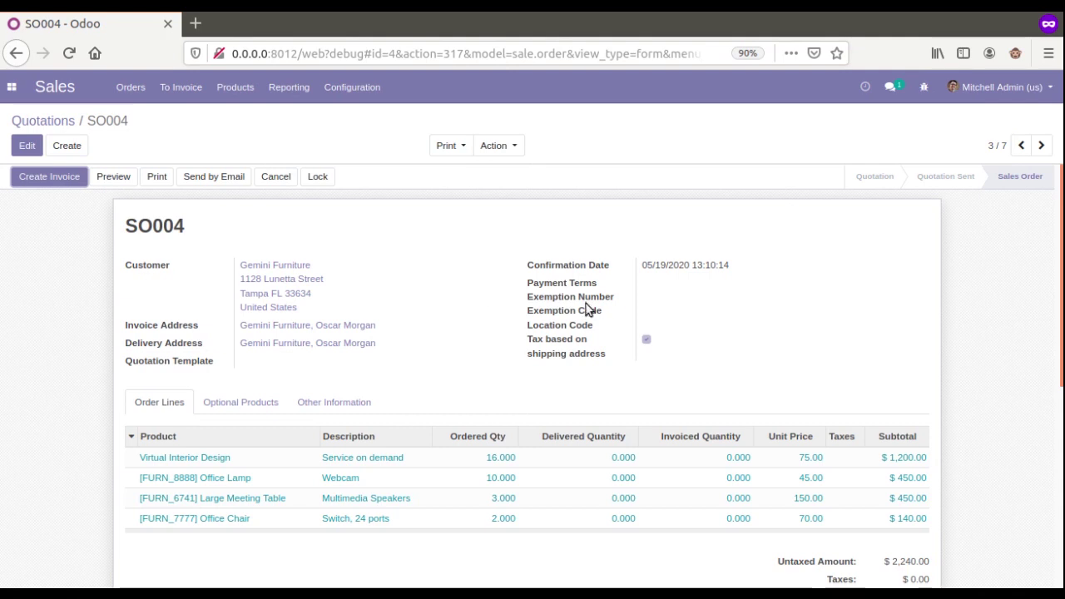
pyautogui.click(519, 56)
pyautogui.moveTo(513, 55); pyautogui.dragTo(568, 55)
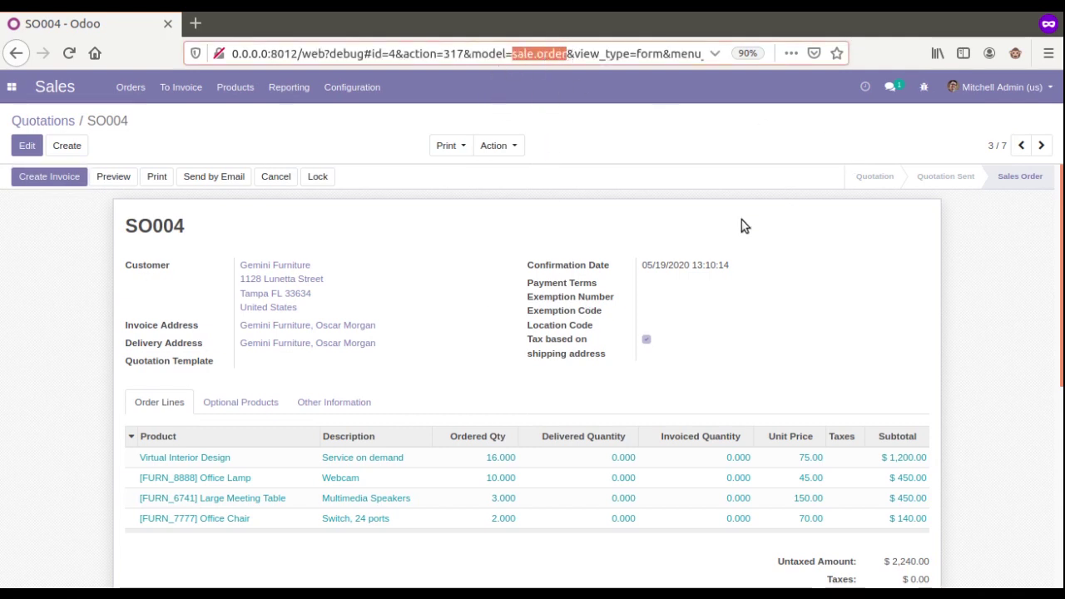
pyautogui.click(772, 200)
# Inspect the model name in the sales order's form view definition, then close the definition without changes
pyautogui.click(923, 86)
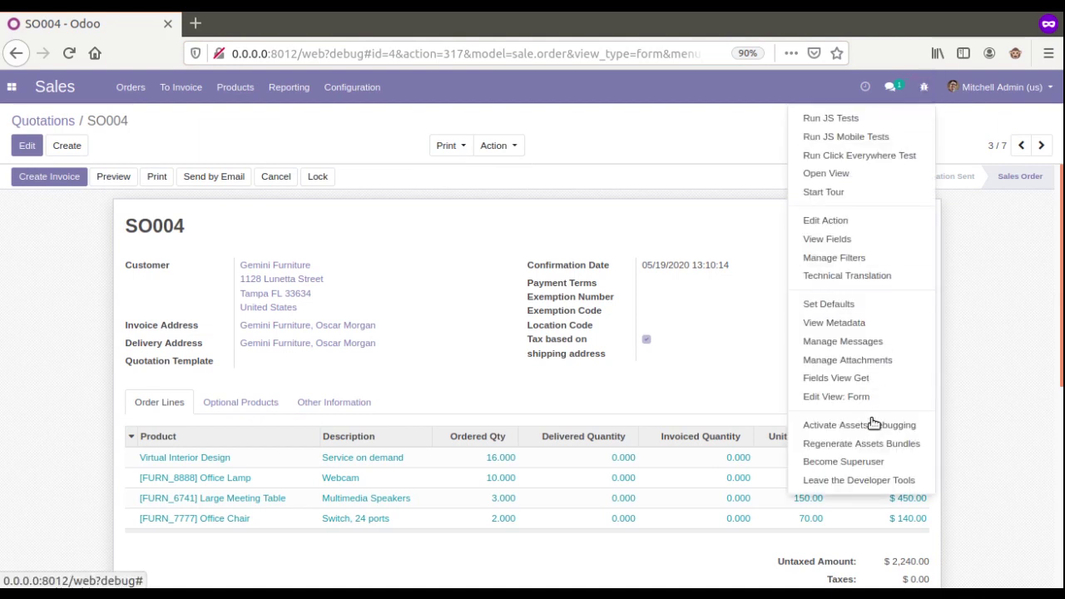
pyautogui.click(836, 397)
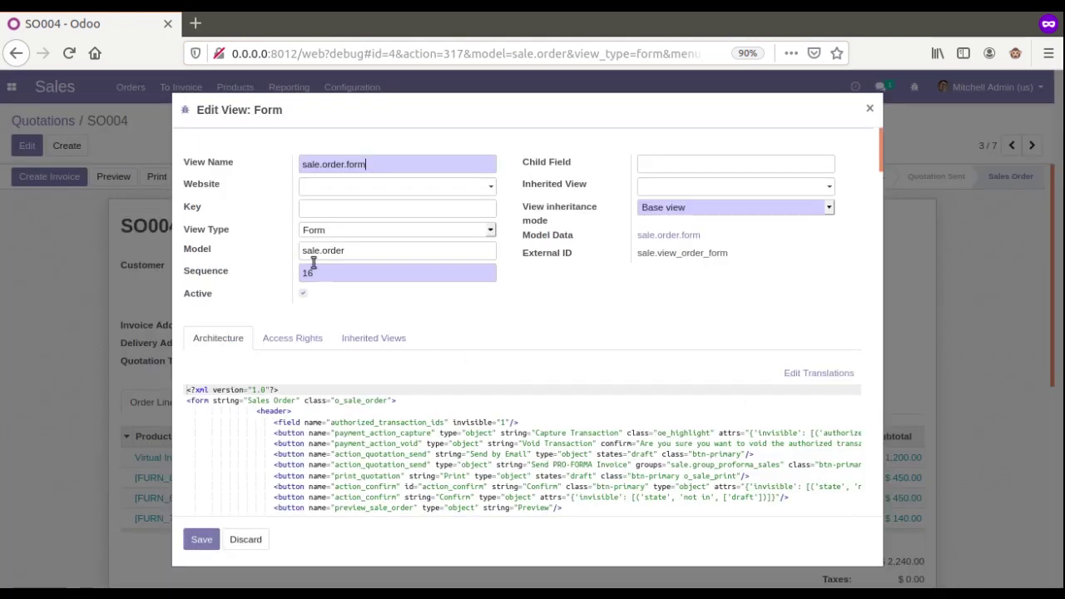
pyautogui.doubleClick(315, 249)
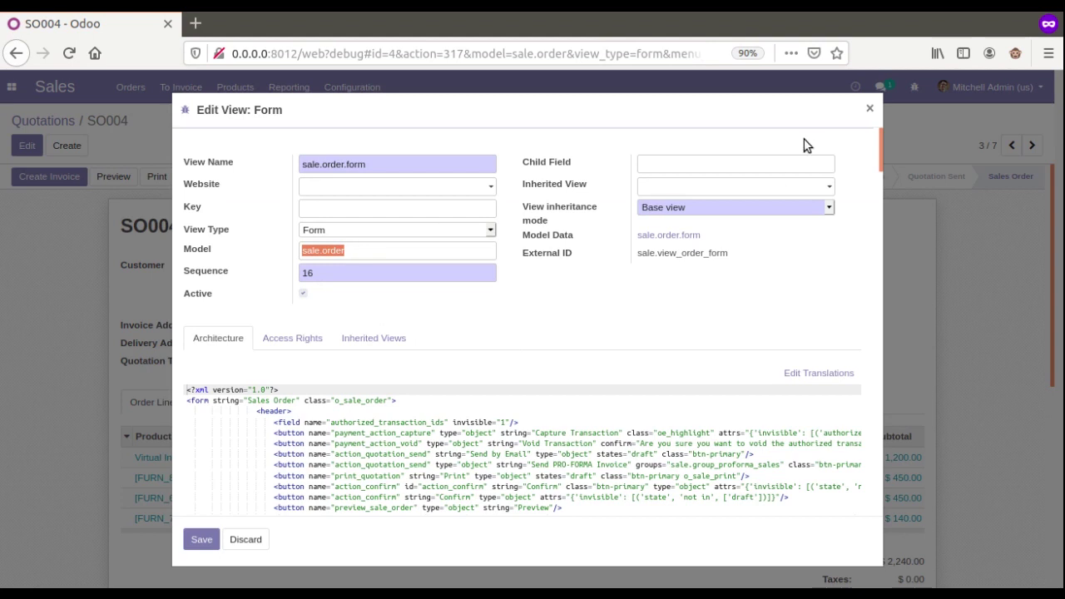
pyautogui.click(870, 109)
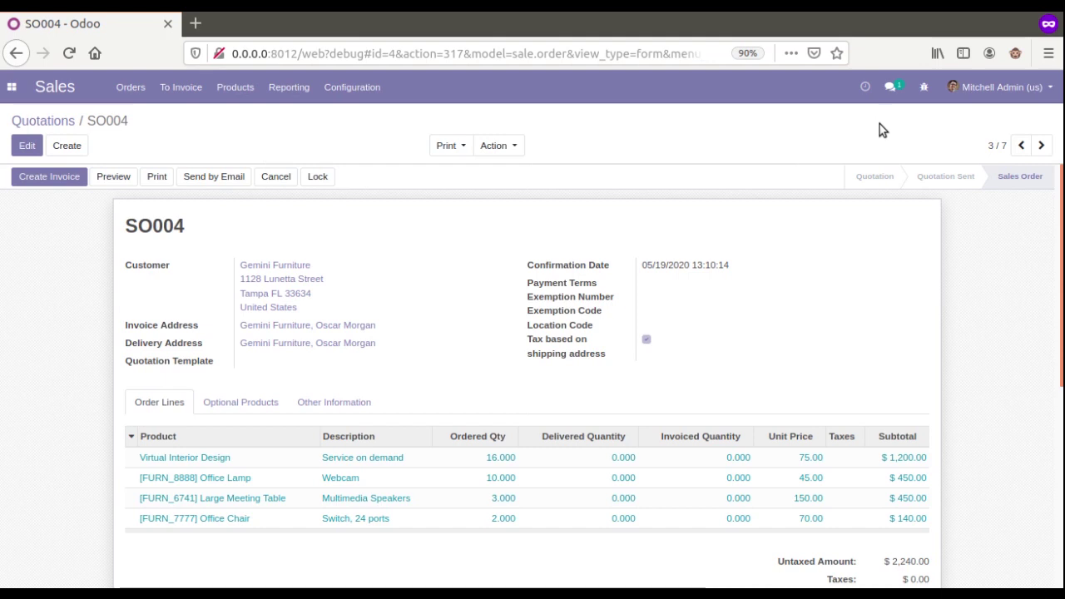
# Browse the sales order model's field list, group it by Type, and return to SO004
pyautogui.click(923, 90)
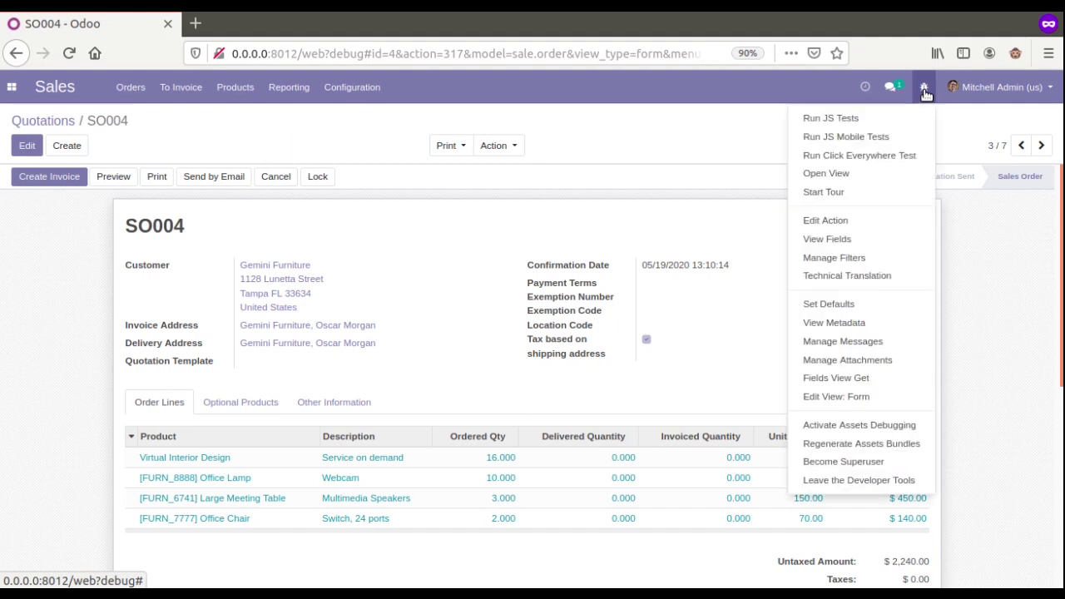
pyautogui.click(842, 243)
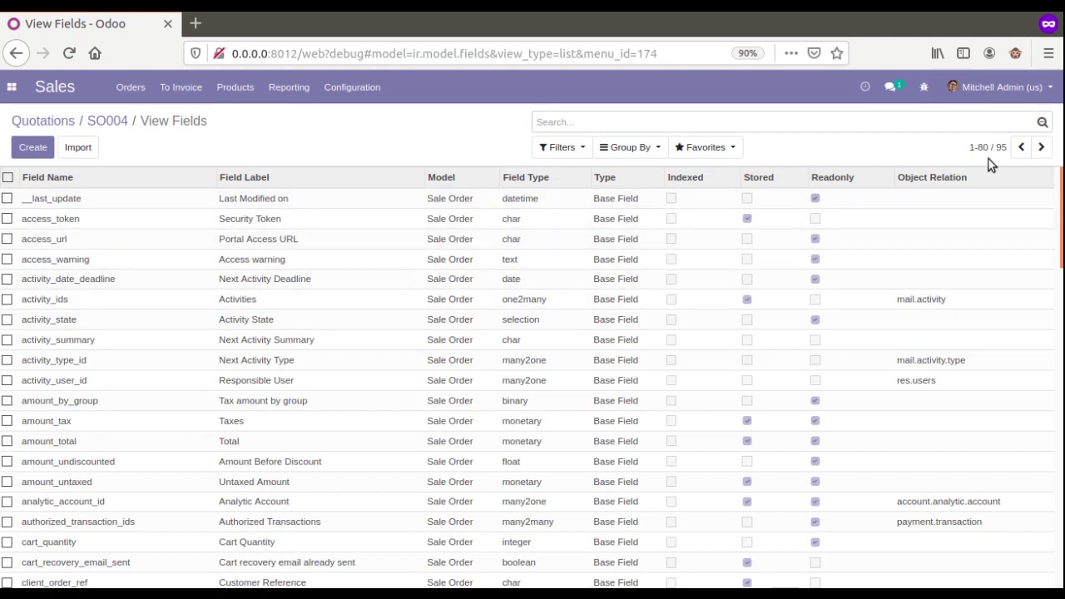
pyautogui.scroll(-10, 659, 229)
pyautogui.scroll(10, 659, 229)
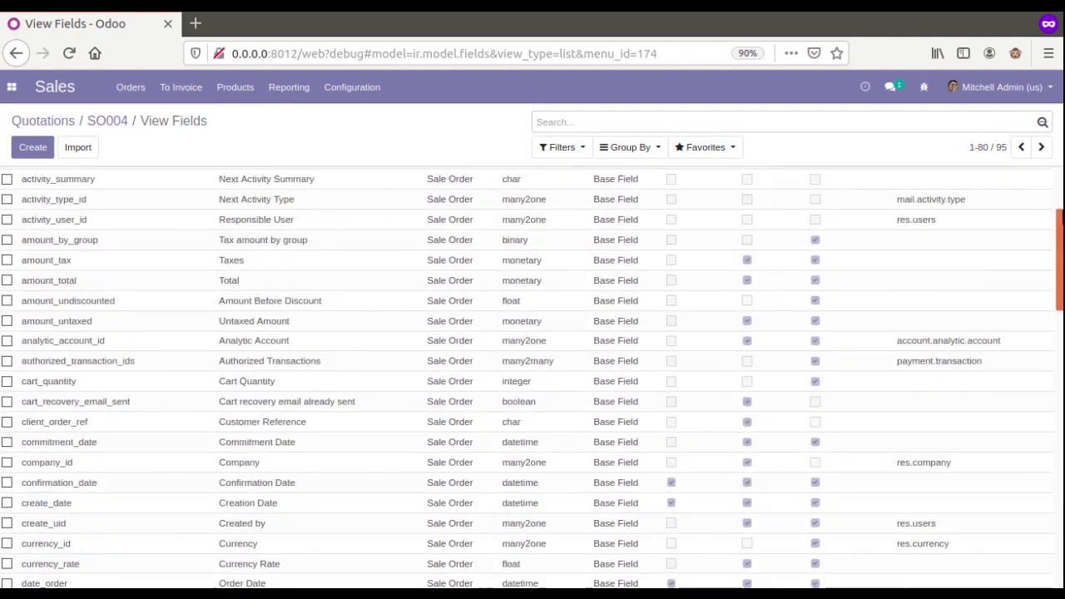
pyautogui.click(630, 147)
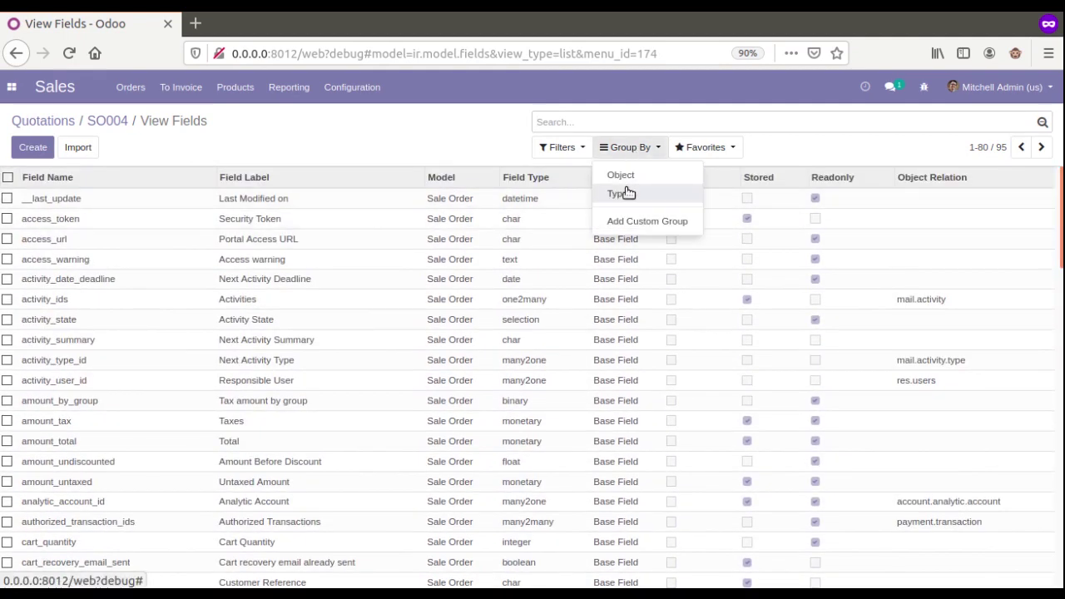
pyautogui.click(625, 193)
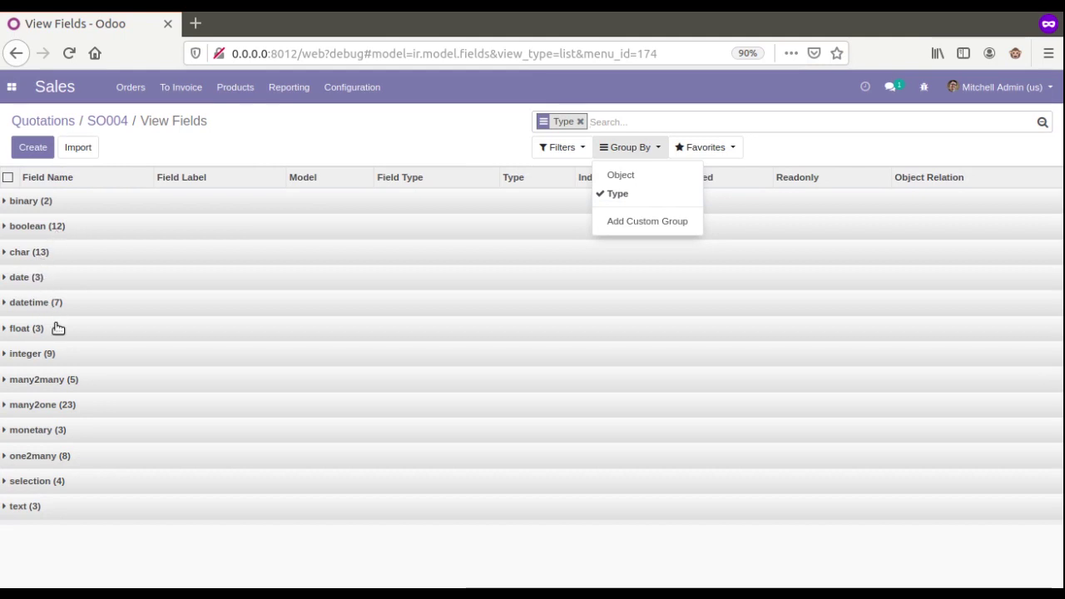
pyautogui.click(121, 125)
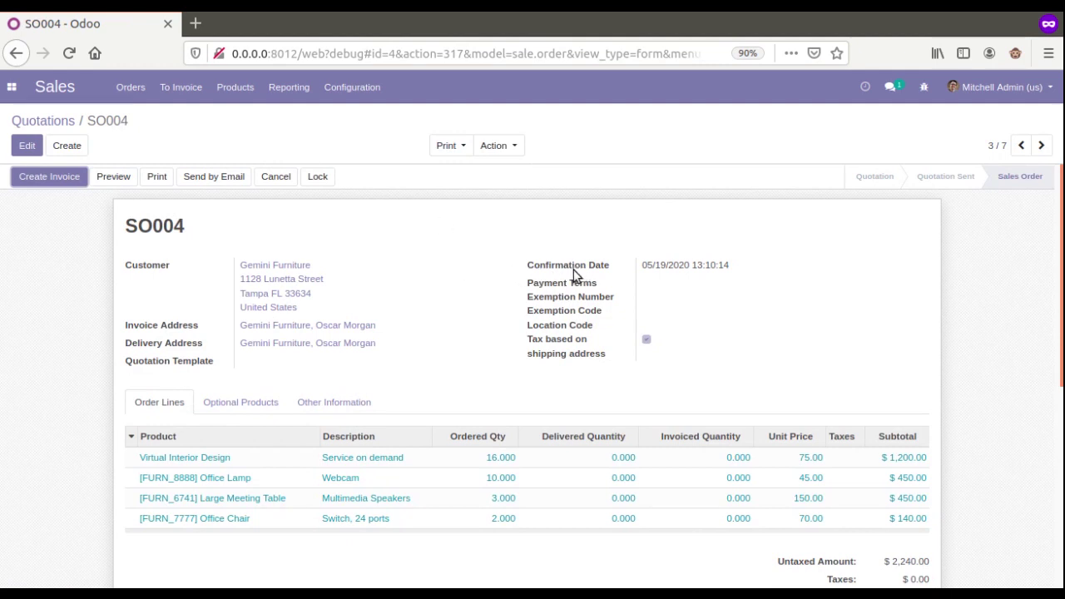
# Create a new field on the Sale Order model with name x_test_date, label Test Date and field type date
pyautogui.moveTo(559, 268)
pyautogui.click(925, 91)
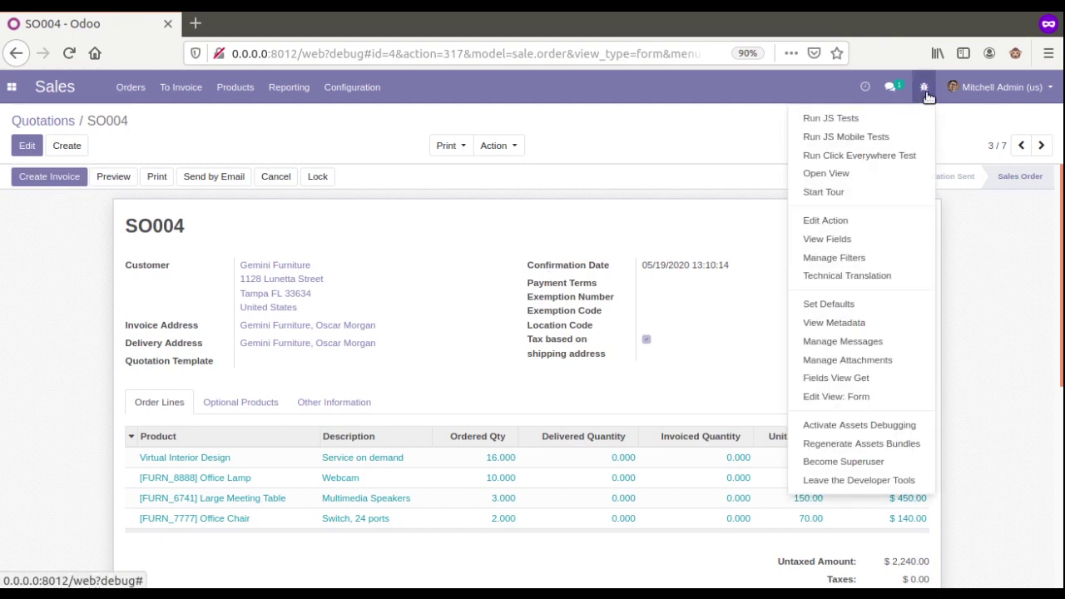
pyautogui.click(865, 243)
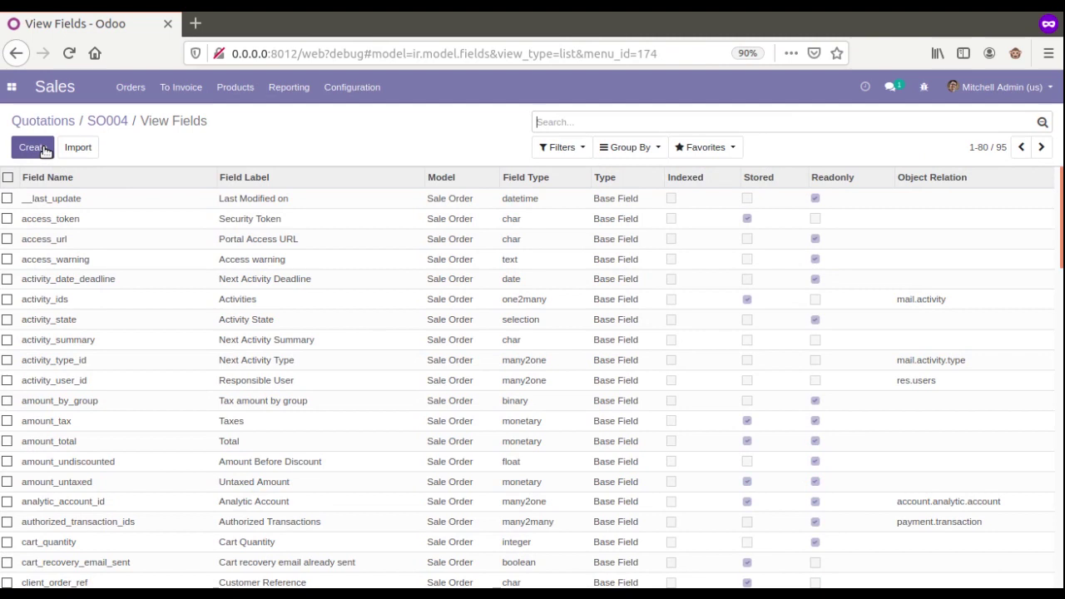
pyautogui.click(32, 147)
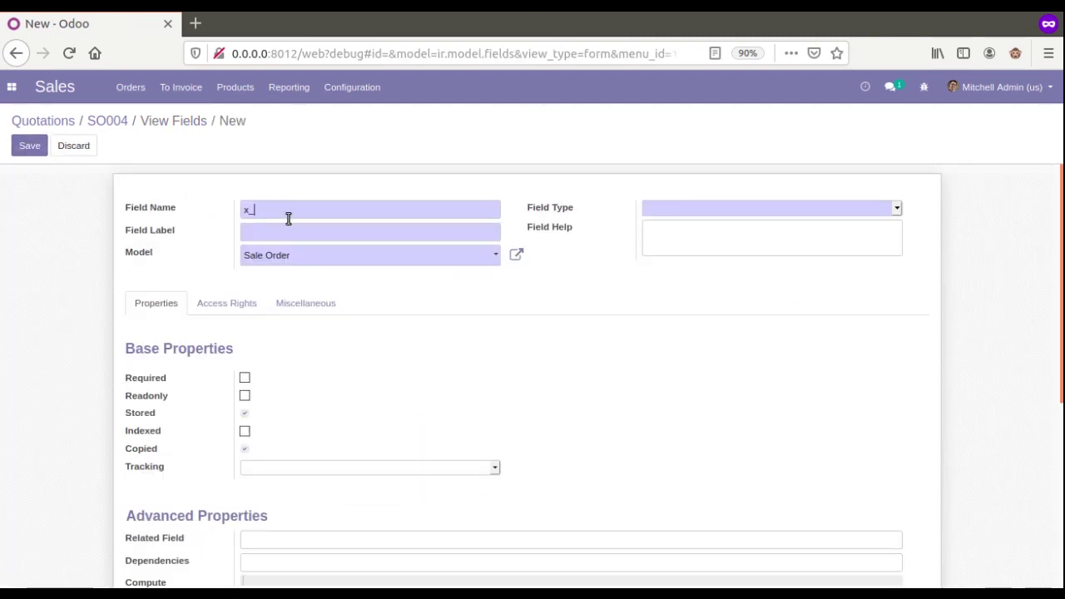
pyautogui.write('test_date')
pyautogui.doubleClick(247, 210)
pyautogui.click(270, 233)
pyautogui.write('Test Date')
pyautogui.click(723, 208)
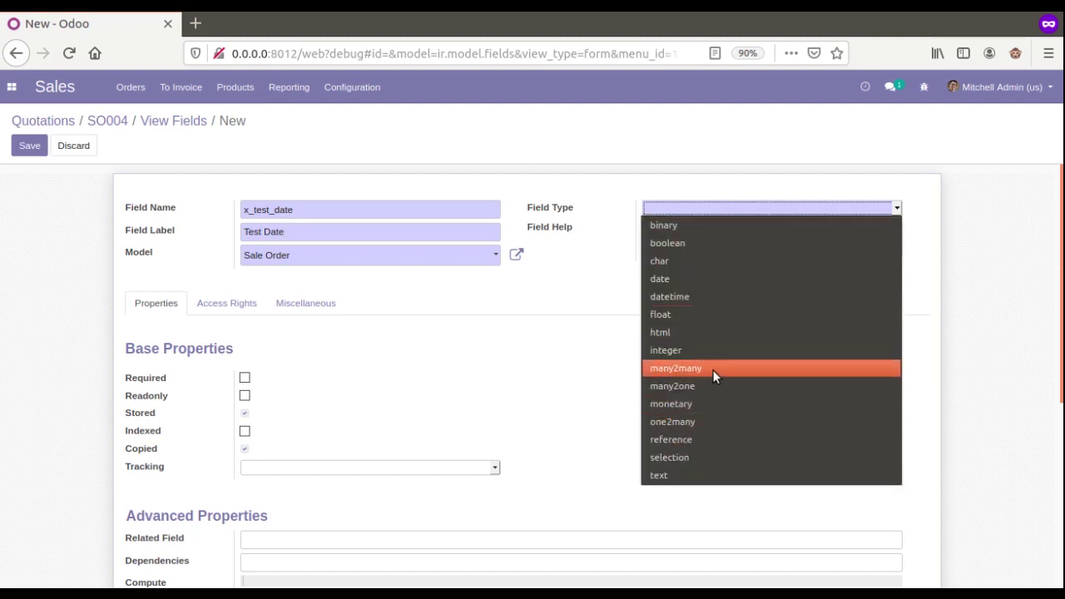
pyautogui.click(704, 283)
pyautogui.click(626, 293)
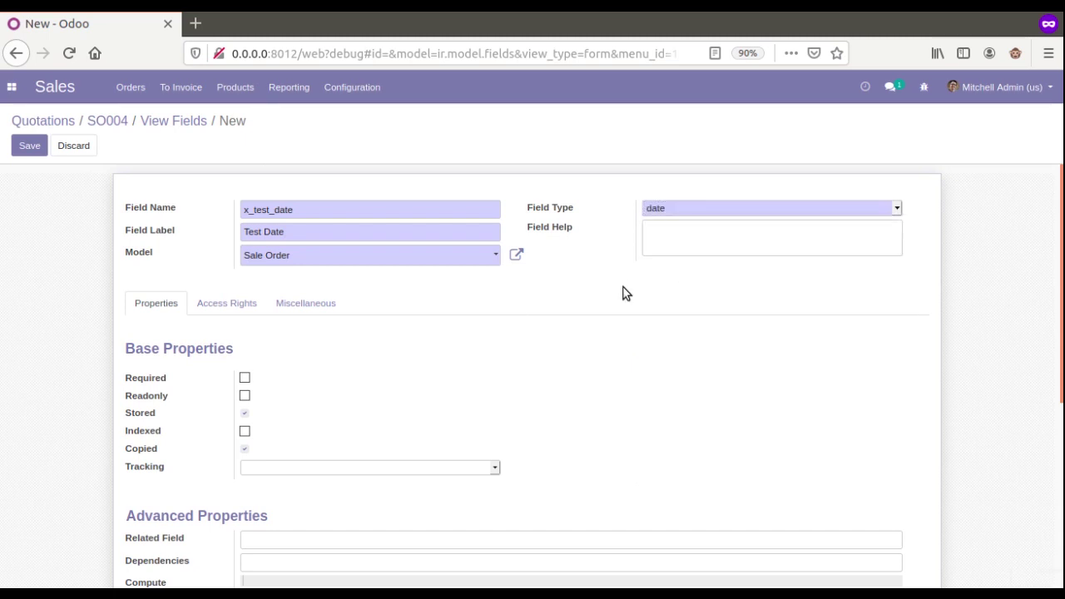
# Set the new field's help text to "Test Field added using the developer mode"
pyautogui.click(694, 236)
pyautogui.write('Test F')
pyautogui.press('BackSpace')
pyautogui.write('iel')
pyautogui.press('BackSpace')
pyautogui.press('BackSpace')
pyautogui.write('F')
pyautogui.press('BackSpace')
pyautogui.write('Fied')
pyautogui.press('BackSpace')
pyautogui.write('ld added using the developer mode')
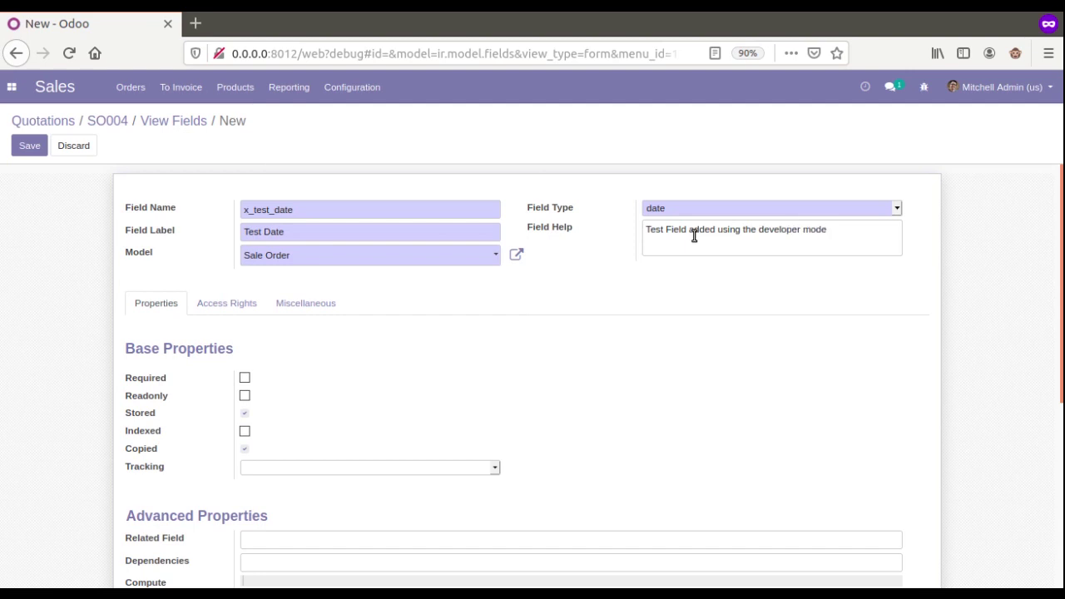
# Review the new field's name, label, base properties and advanced properties, and save the field
pyautogui.moveTo(569, 236)
pyautogui.doubleClick(277, 212)
pyautogui.tripleClick(276, 233)
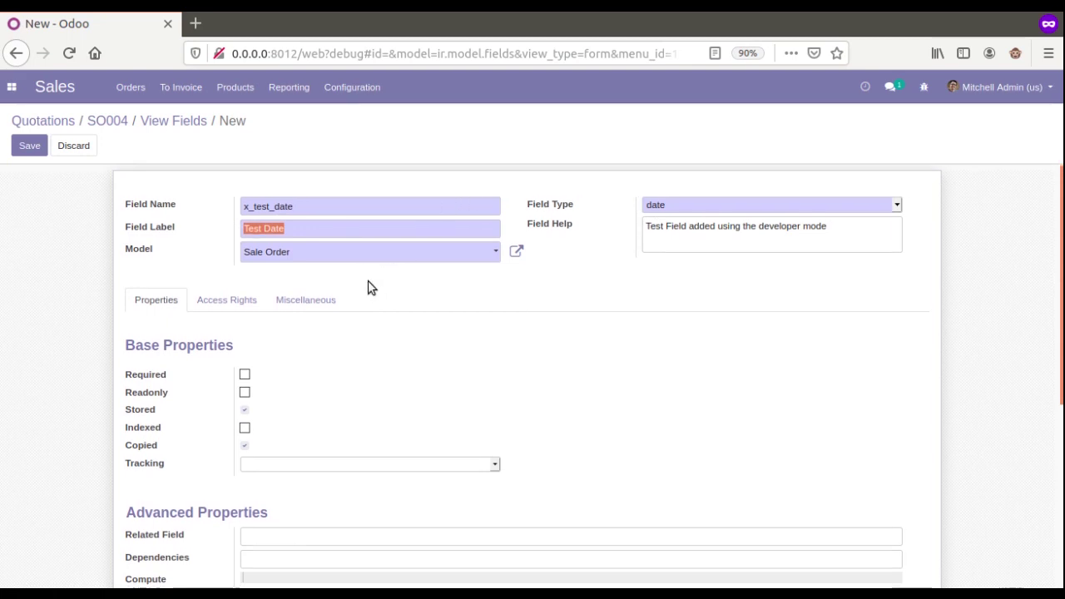
pyautogui.scroll(-2, 381, 275)
pyautogui.scroll(-3, 212, 312)
pyautogui.scroll(3, 237, 299)
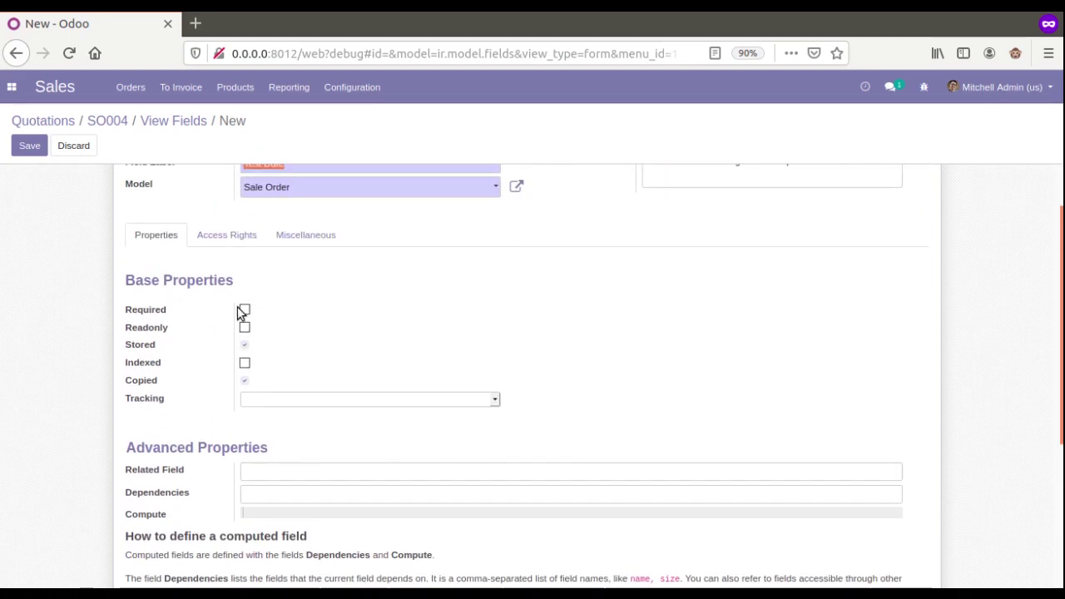
pyautogui.scroll(2, 239, 283)
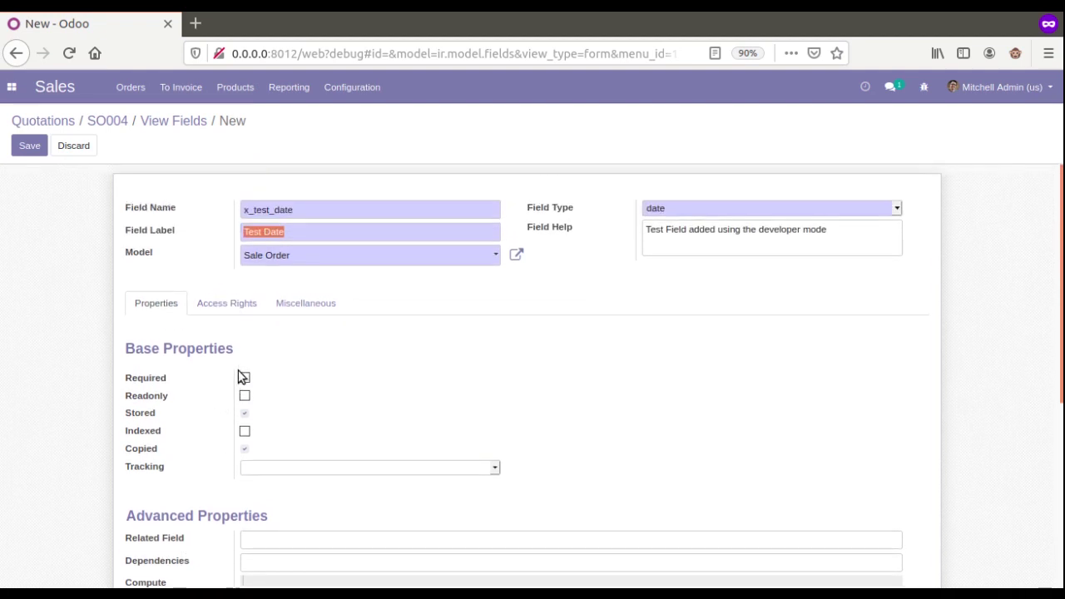
pyautogui.scroll(-1, 280, 407)
pyautogui.scroll(1, 285, 397)
pyautogui.doubleClick(260, 208)
pyautogui.tripleClick(265, 232)
pyautogui.click(34, 146)
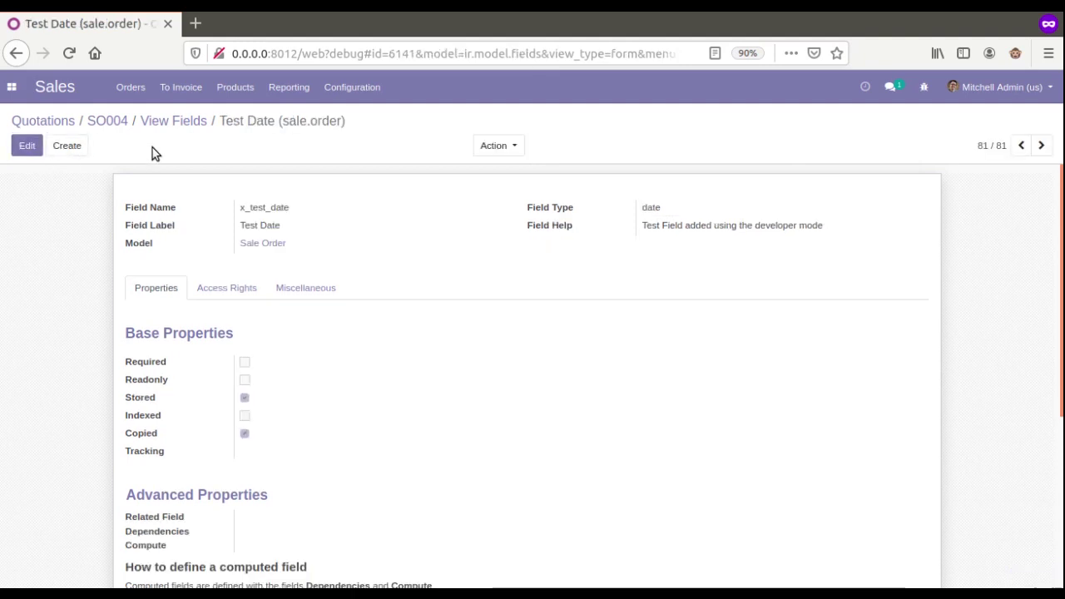
# Find x_test_date on the last page of the sales order's field list and open its record for editing
pyautogui.click(175, 124)
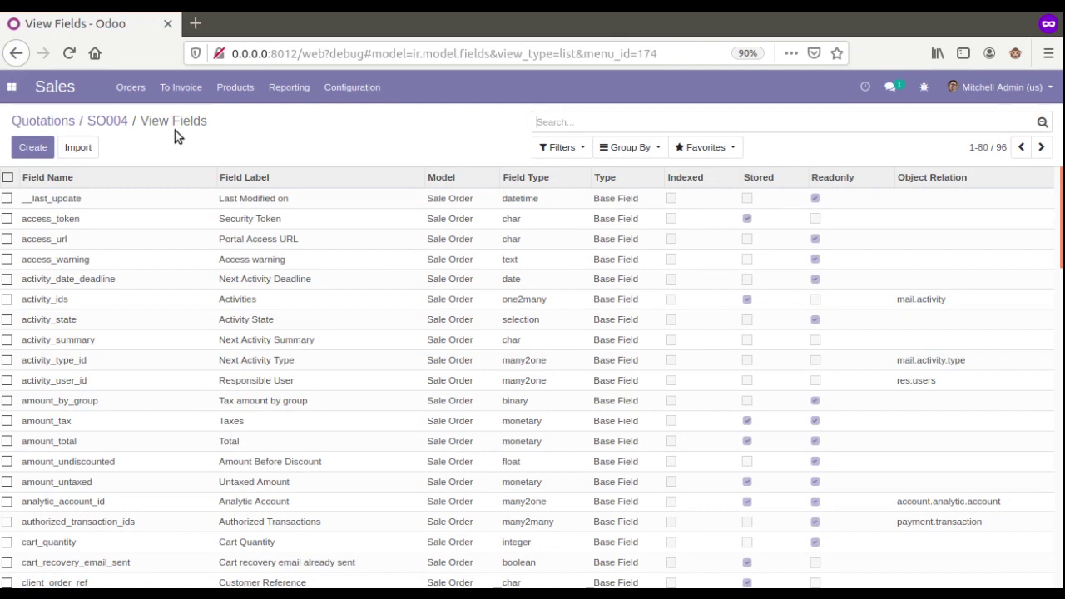
pyautogui.moveTo(1059, 191); pyautogui.dragTo(1050, 154)
pyautogui.click(1021, 147)
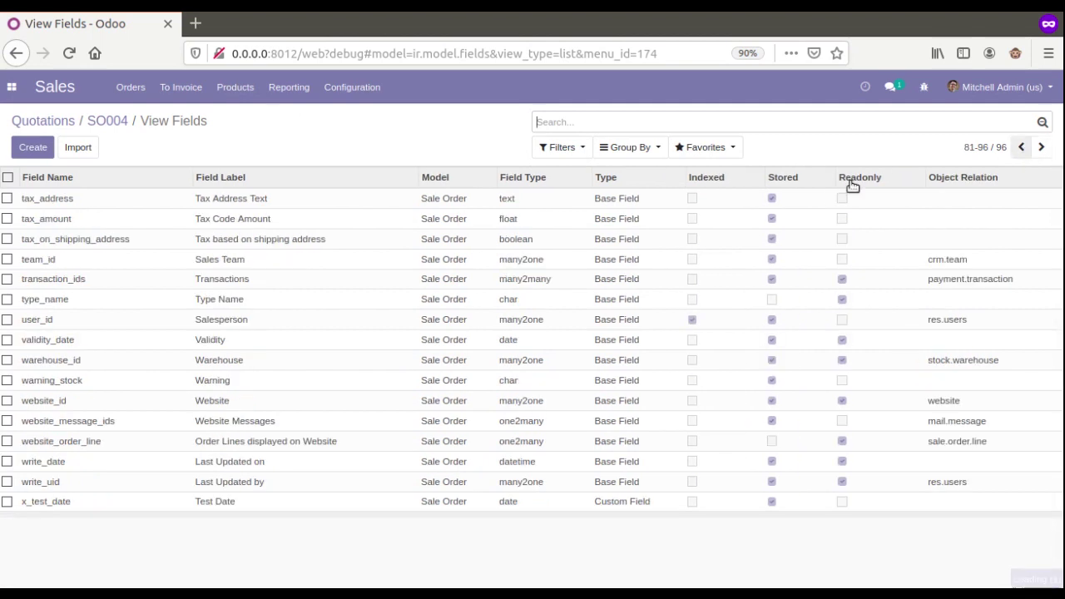
pyautogui.click(65, 503)
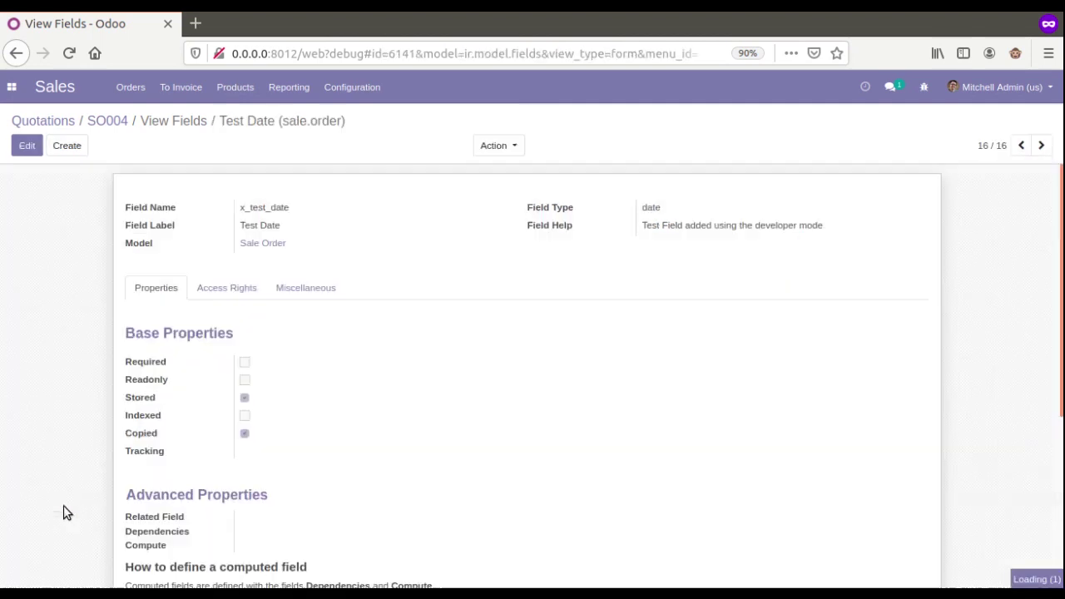
pyautogui.doubleClick(242, 208)
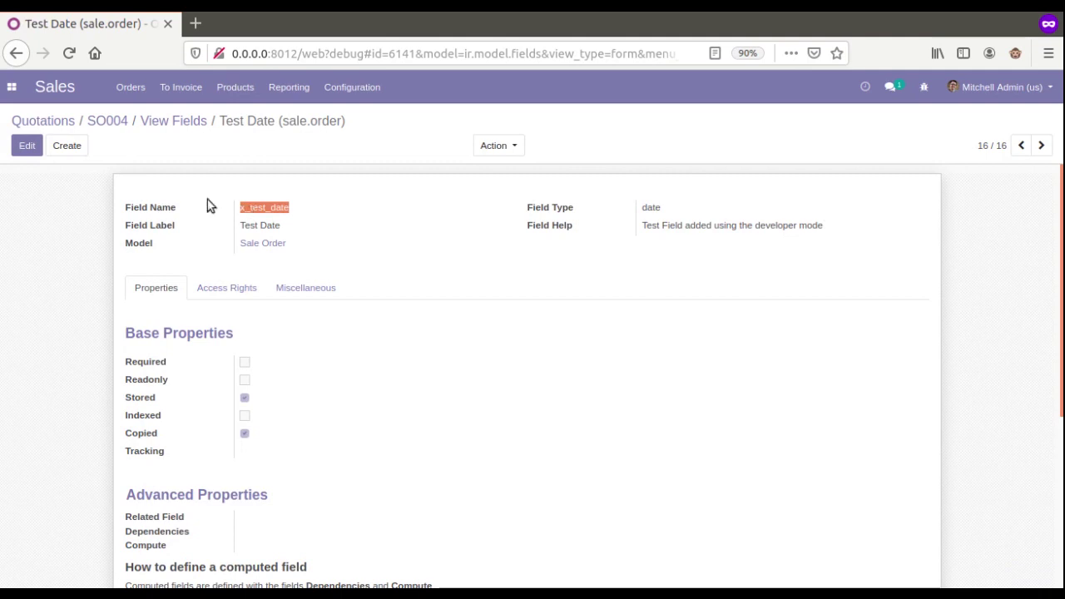
pyautogui.click(35, 150)
pyautogui.doubleClick(273, 213)
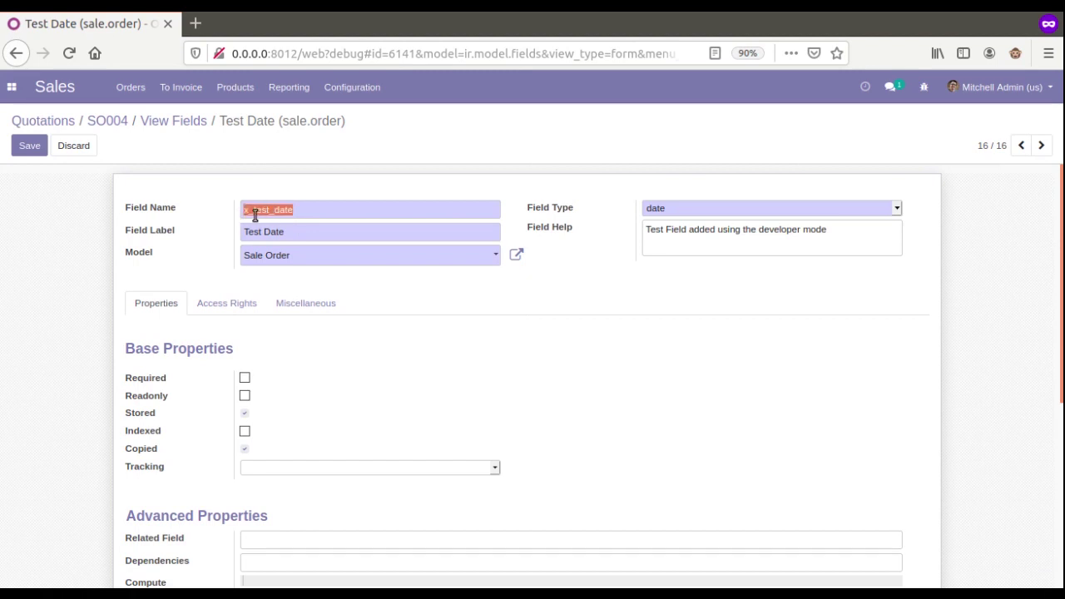
# Save the x_test_date field record and return to the sales order
pyautogui.click(252, 215)
pyautogui.click(29, 145)
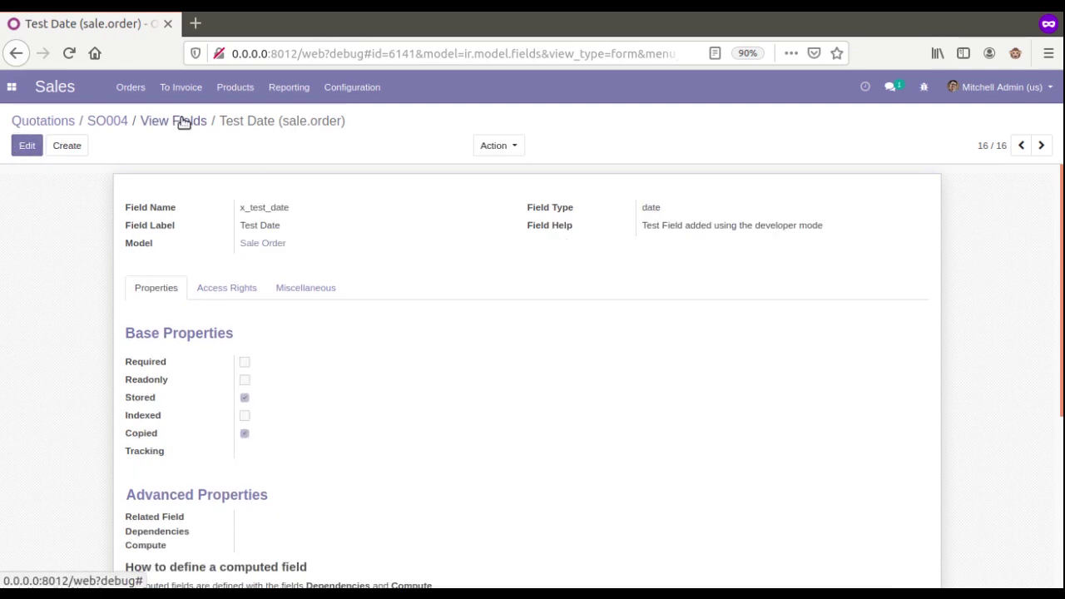
pyautogui.click(183, 122)
pyautogui.click(119, 121)
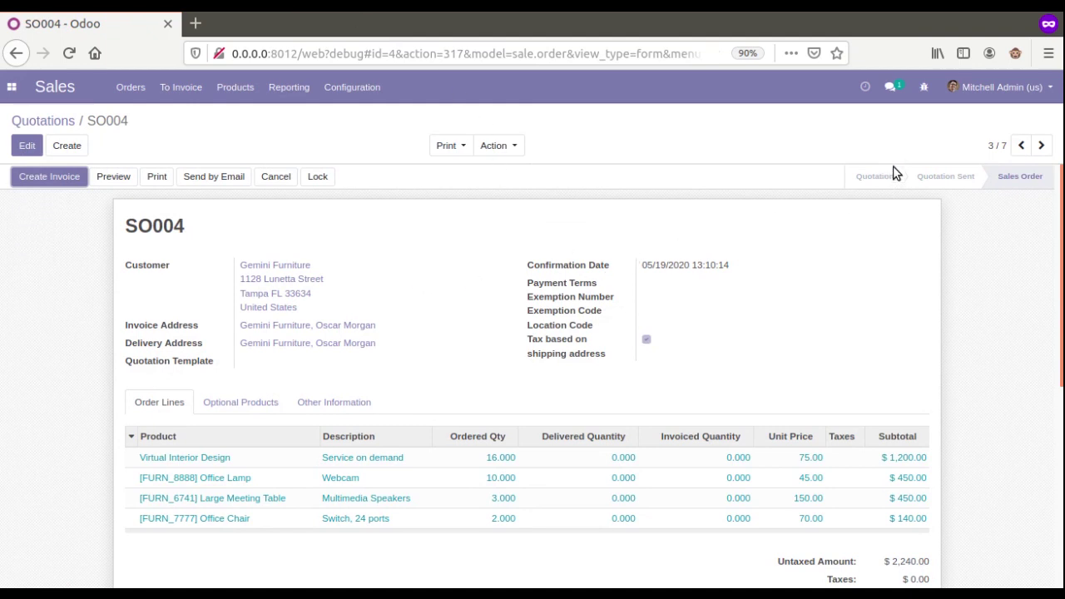
# Open the sales order's form view definition for editing and look over its XML architecture
pyautogui.click(924, 86)
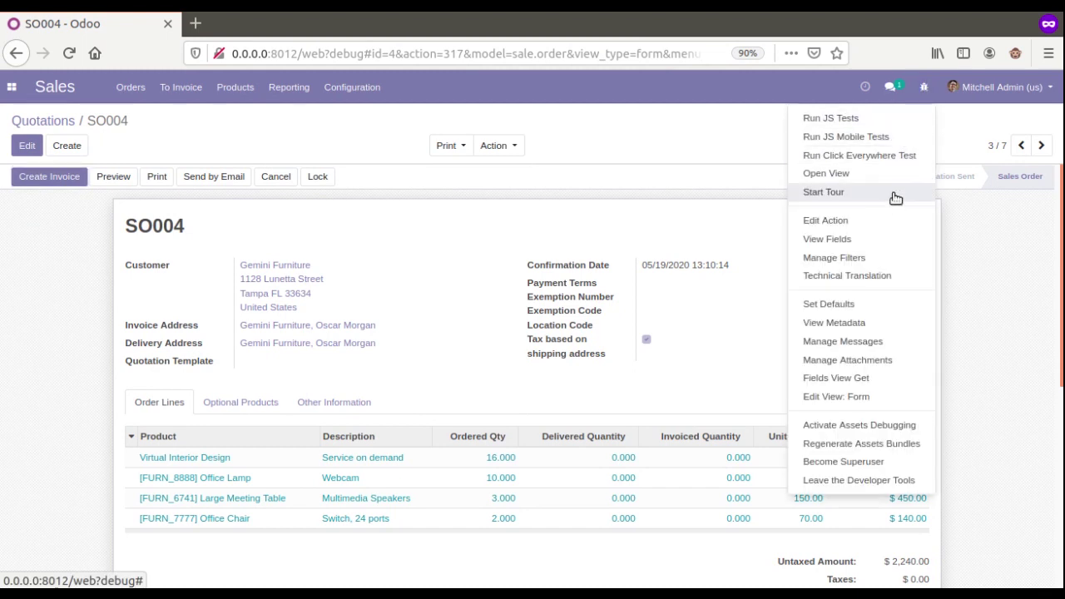
pyautogui.click(768, 230)
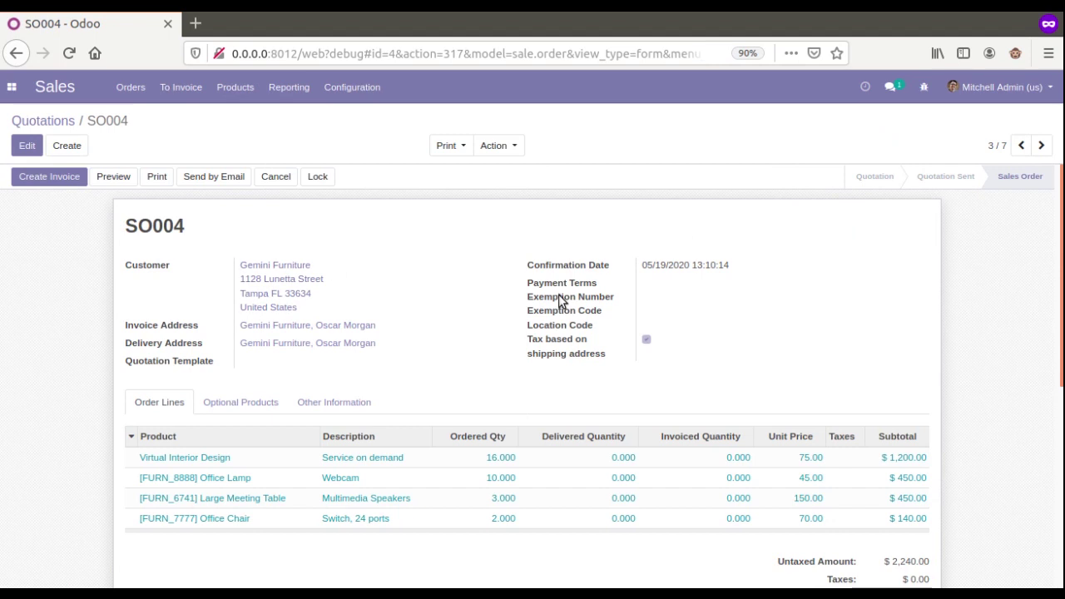
pyautogui.moveTo(559, 269)
pyautogui.click(923, 86)
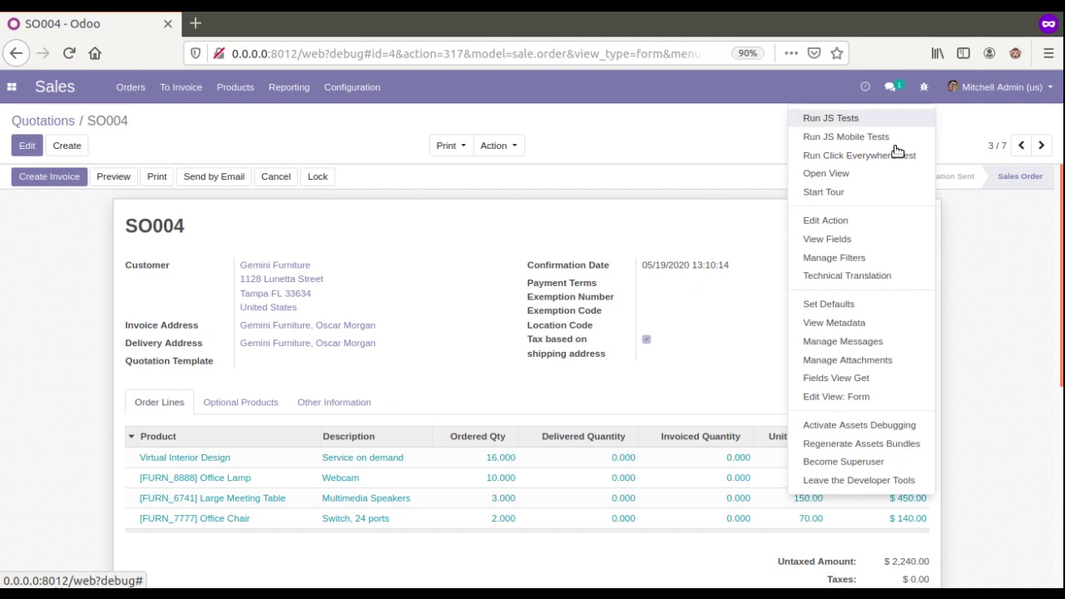
pyautogui.click(835, 396)
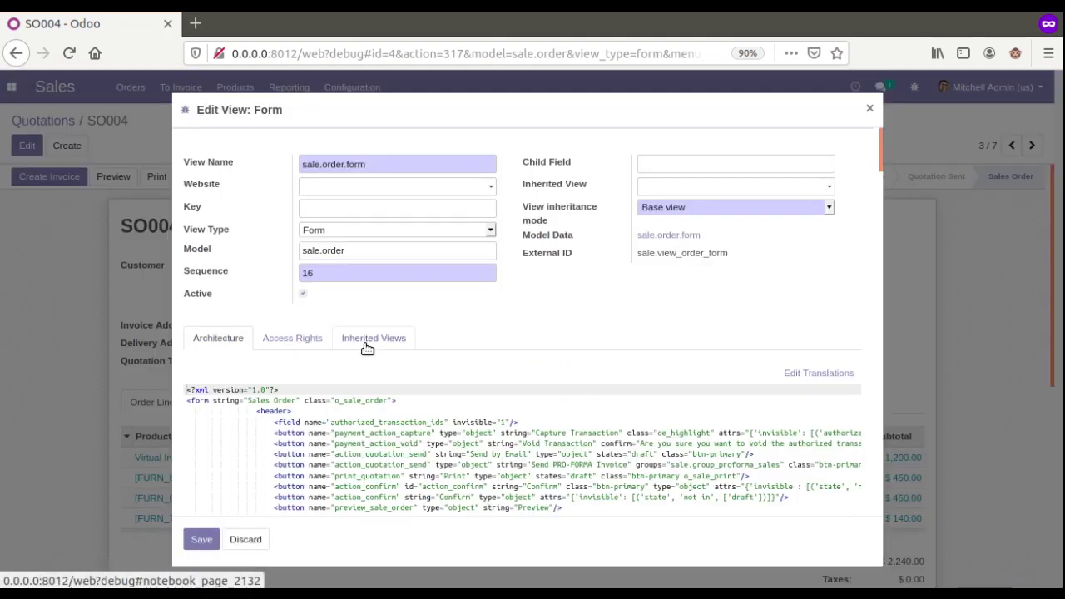
pyautogui.scroll(-2, 316, 359)
pyautogui.scroll(2, 313, 357)
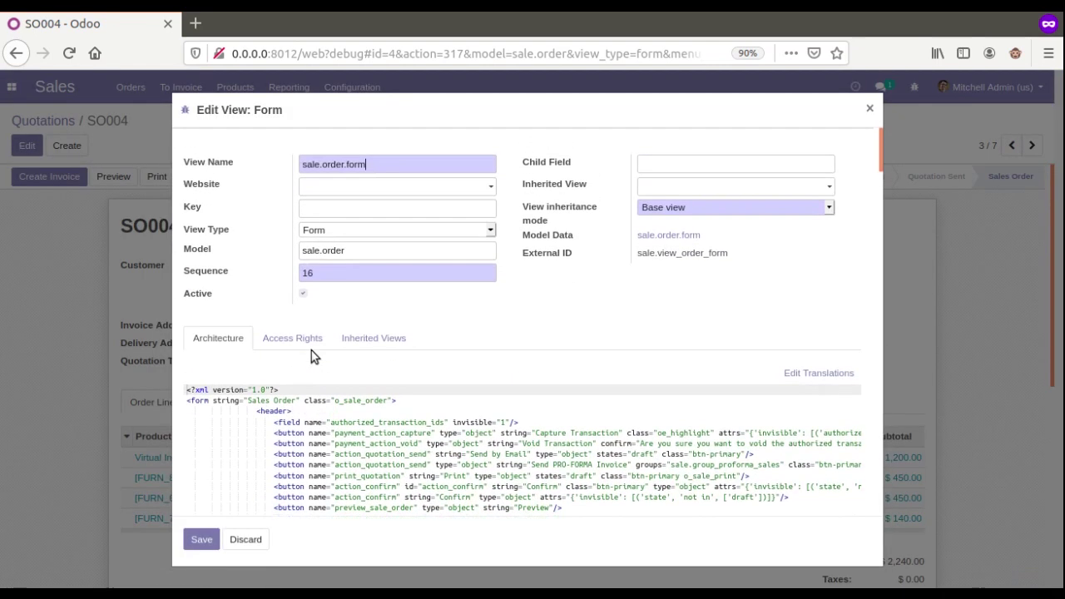
pyautogui.click(384, 342)
pyautogui.click(226, 344)
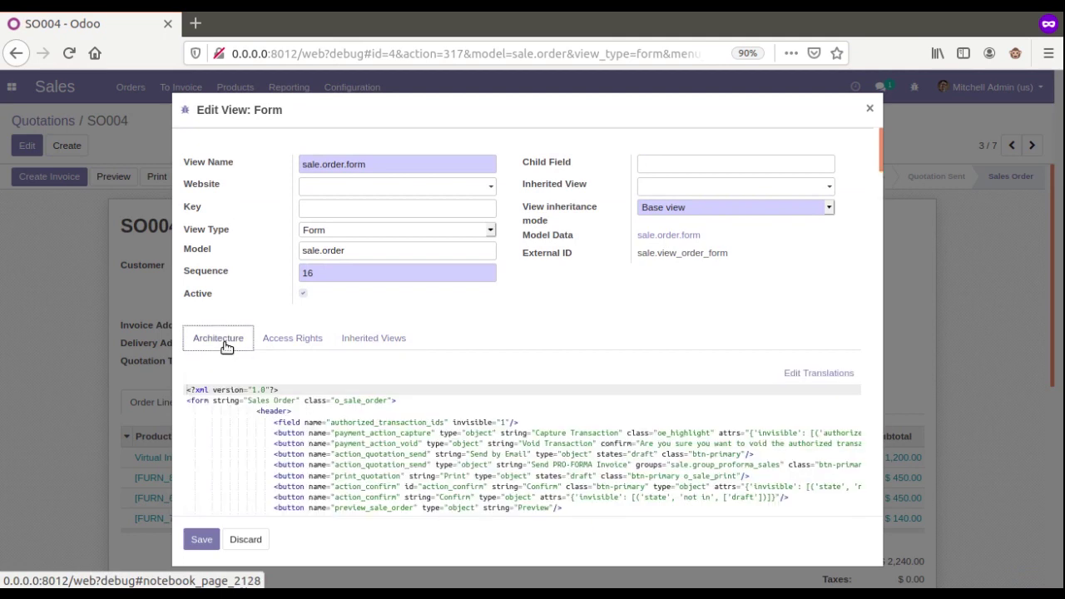
pyautogui.scroll(-2, 333, 400)
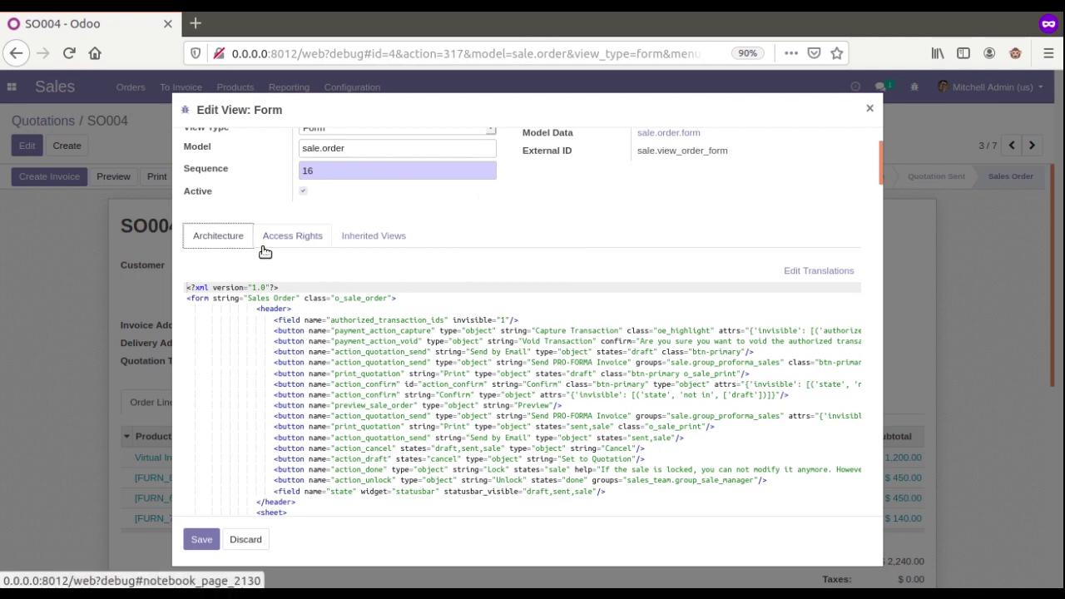
# Copy the XML architecture of the inherited view sale.order.form.editable.list, then close that view without changes
pyautogui.click(393, 242)
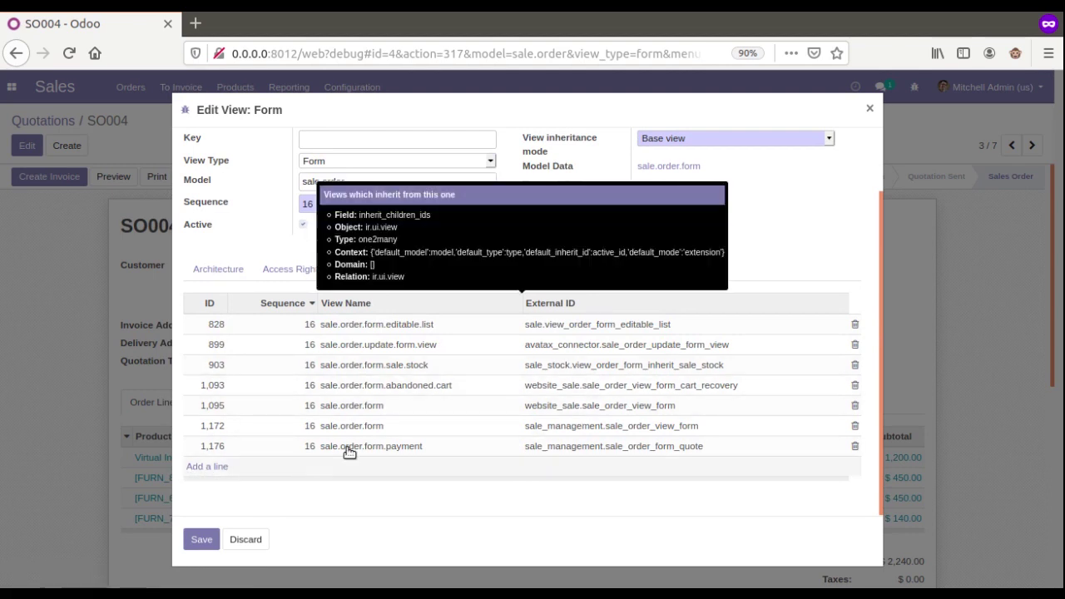
pyautogui.click(580, 333)
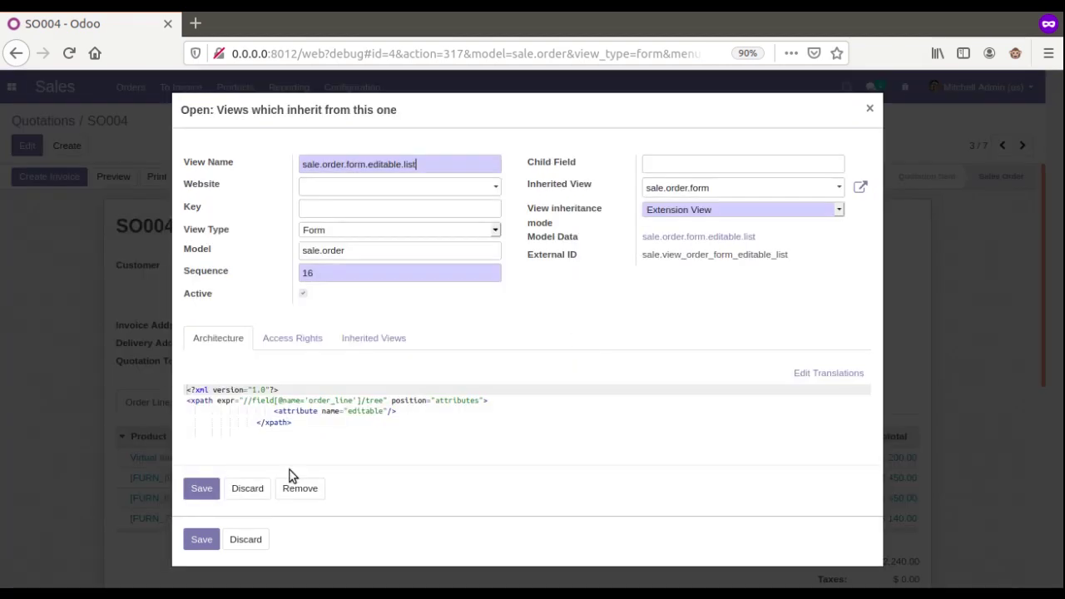
pyautogui.moveTo(292, 424); pyautogui.dragTo(190, 386)
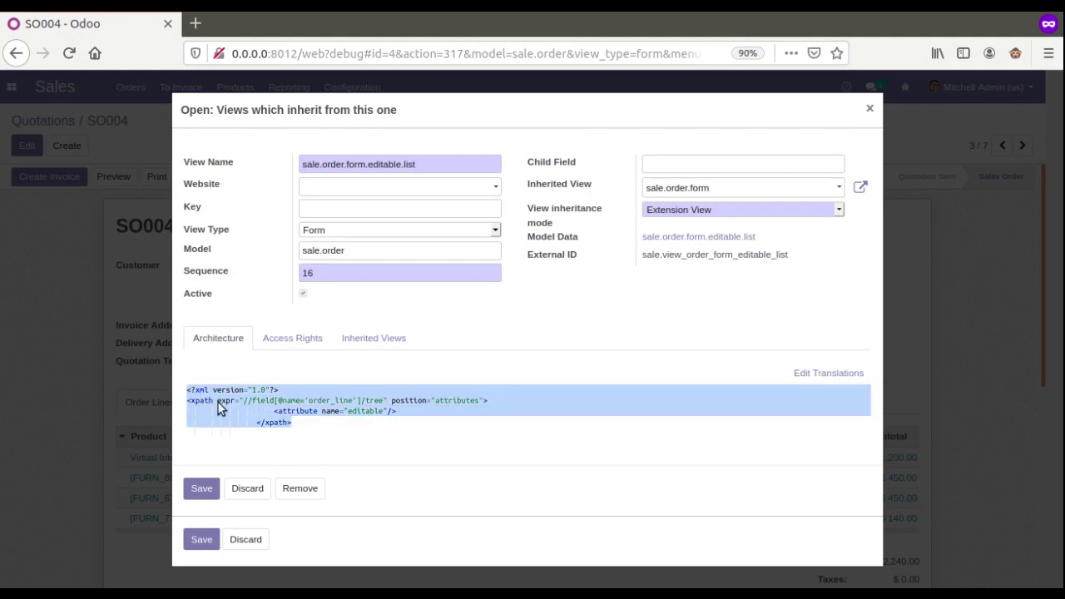
pyautogui.rightClick(218, 403)
pyautogui.click(273, 452)
pyautogui.click(247, 489)
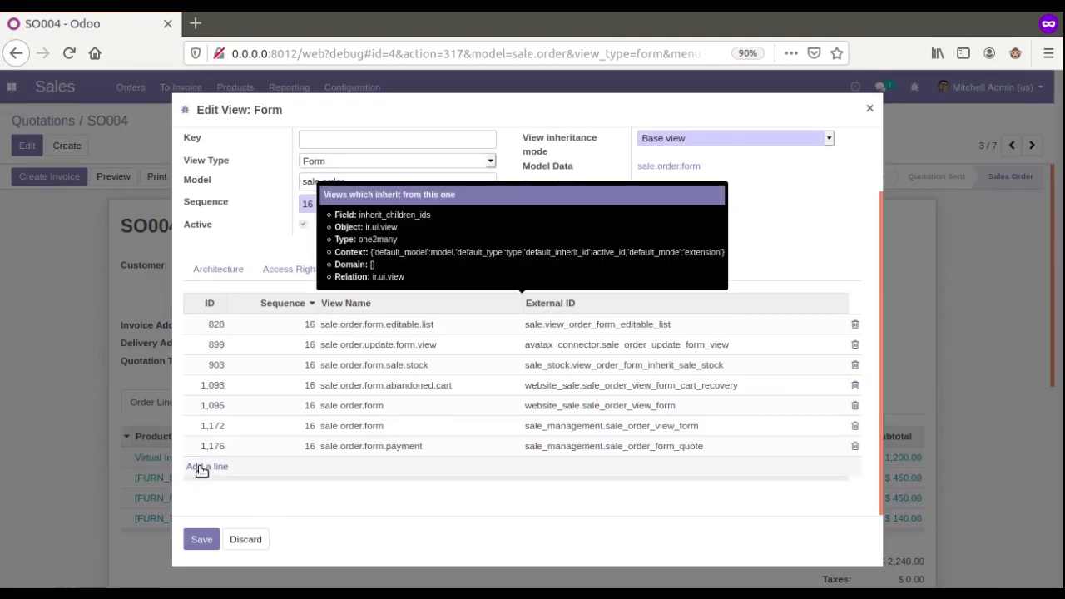
# Add an inherited view named x_test_date_view and paste the copied XML as its architecture
pyautogui.click(204, 467)
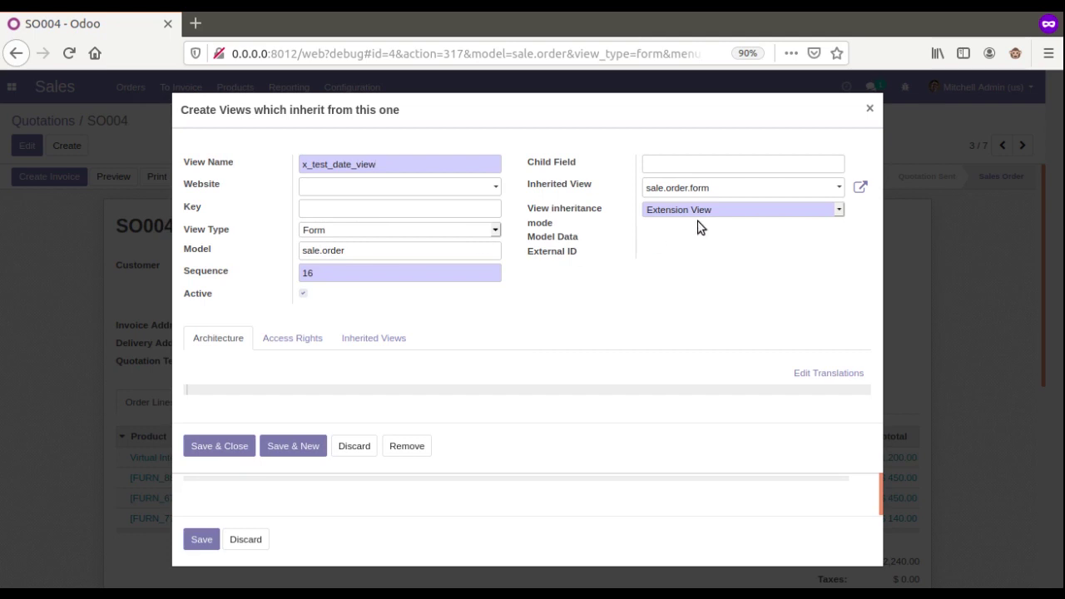
pyautogui.click(243, 386)
pyautogui.hotkey('ctrl', 'v')
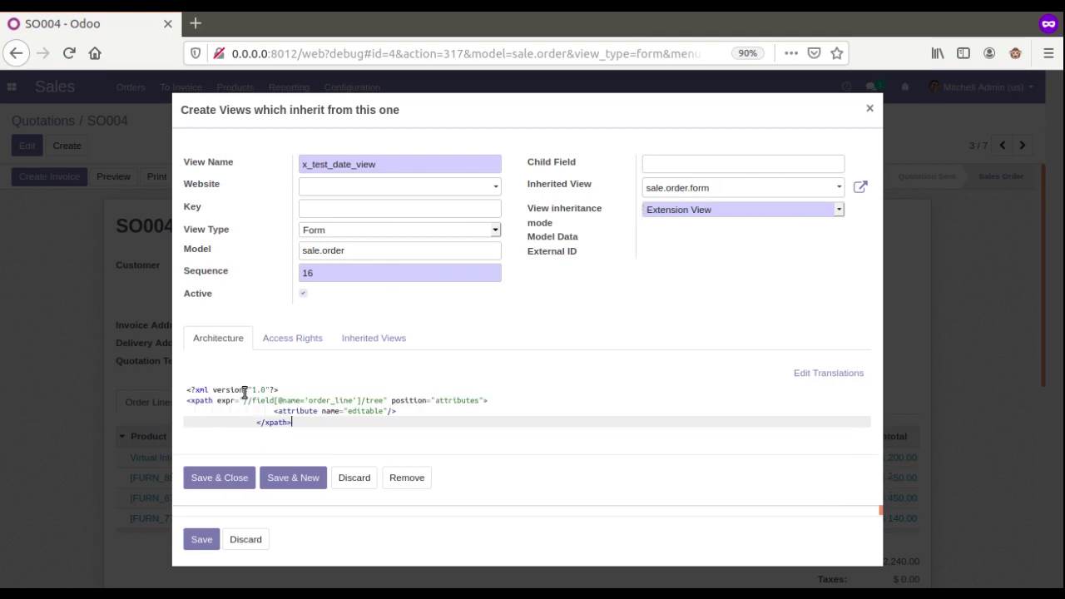
# Remove the excess indentation from the attribute line and the closing xpath tag in the new view's XML
pyautogui.moveTo(273, 402); pyautogui.dragTo(292, 423)
pyautogui.click(279, 413)
pyautogui.hotkey('shift', 'Tab')
pyautogui.hotkey('shift', 'Tab')
pyautogui.hotkey('shift', 'Tab')
pyautogui.hotkey('shift', 'Tab')
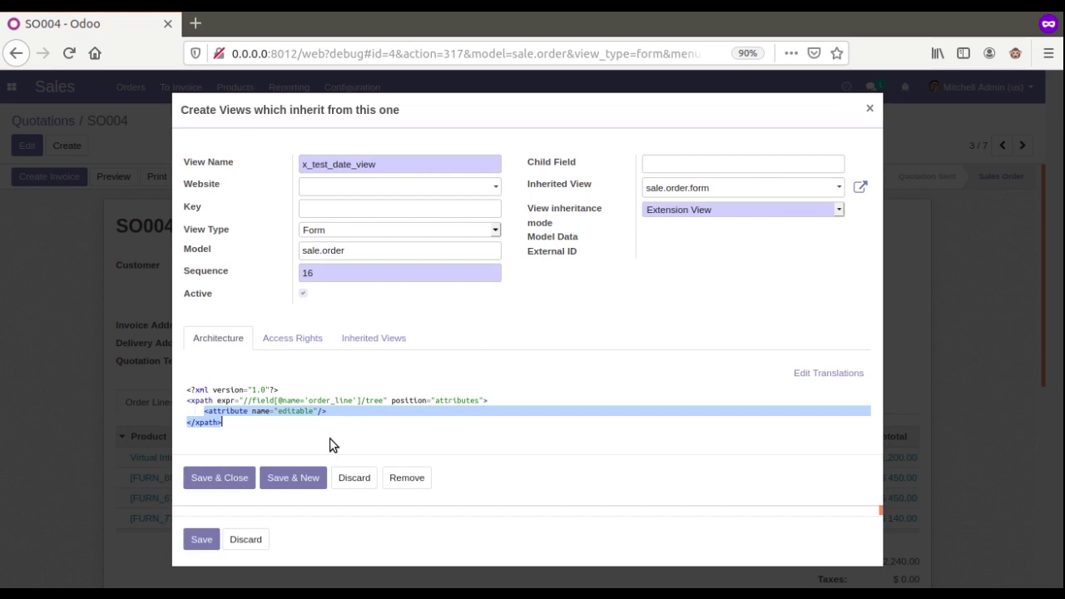
pyautogui.doubleClick(268, 400)
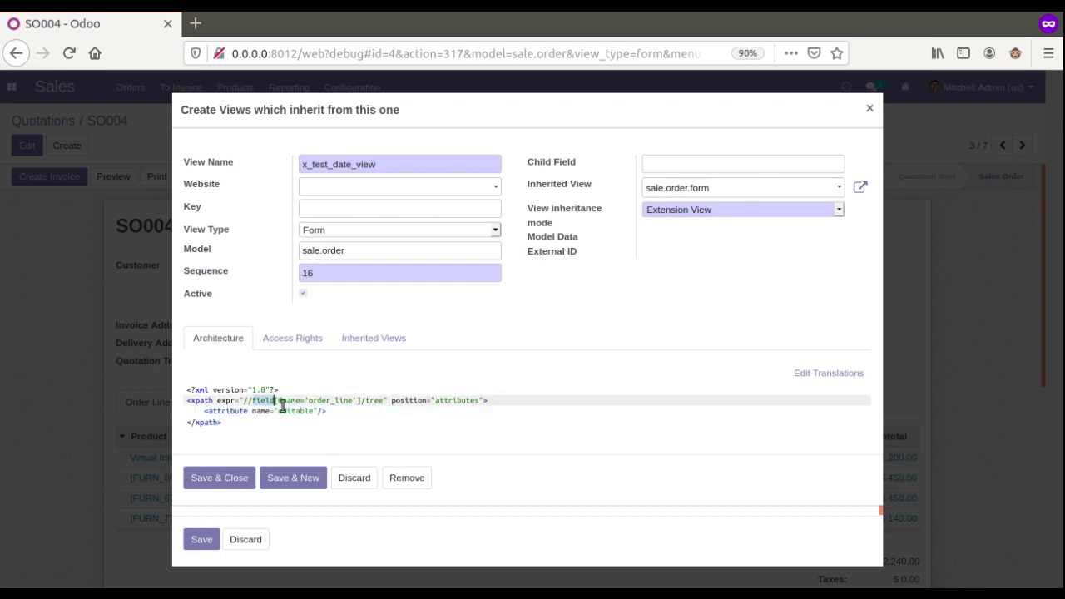
pyautogui.moveTo(361, 402); pyautogui.dragTo(389, 404)
pyautogui.press('BackSpace')
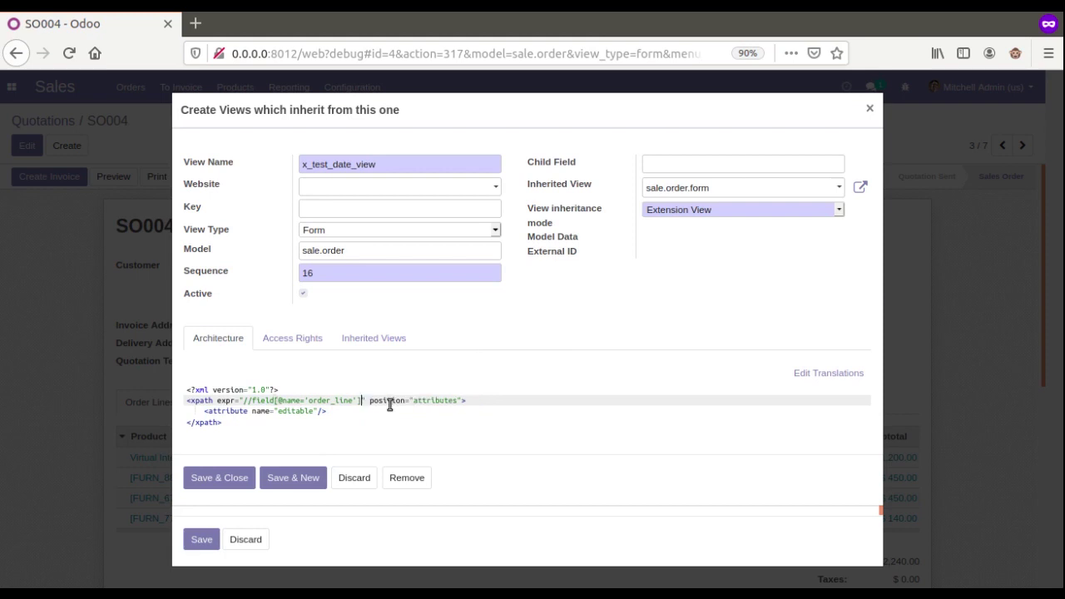
pyautogui.doubleClick(328, 400)
pyautogui.write('confirmation_date')
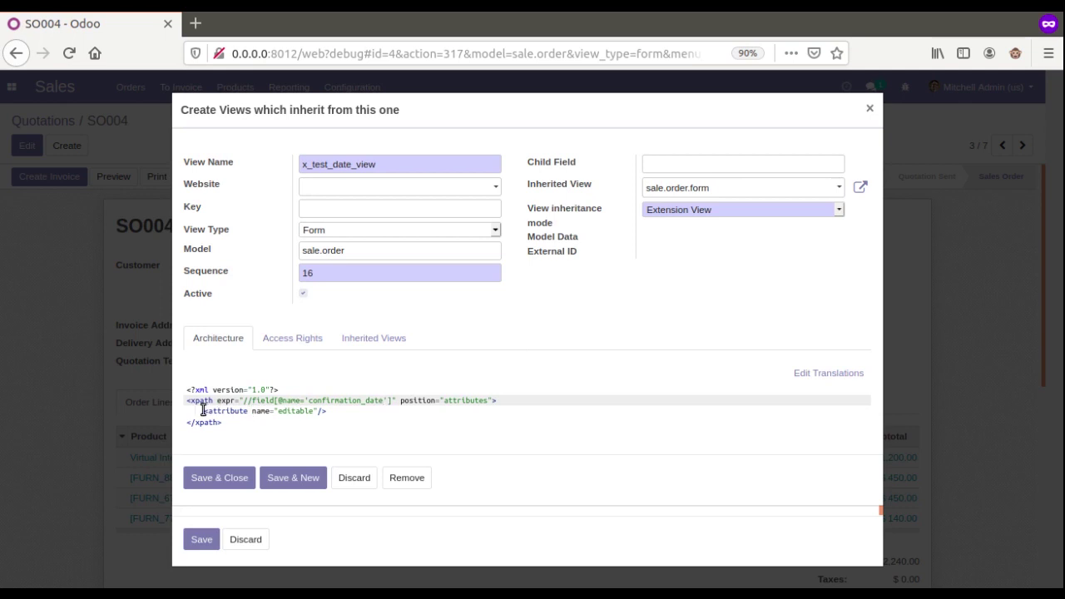
pyautogui.doubleClick(315, 400)
pyautogui.doubleClick(460, 400)
pyautogui.write('after')
# Replace the attribute element inside the xpath with a field element named x_test_date
pyautogui.click(218, 412)
pyautogui.doubleClick(221, 411)
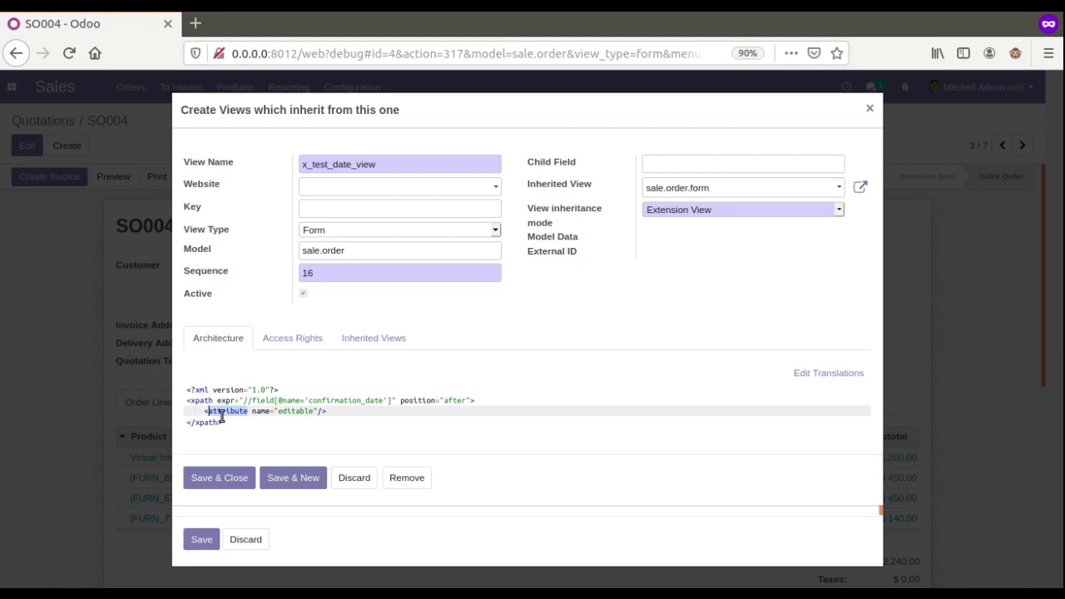
pyautogui.write('field')
pyautogui.doubleClick(265, 412)
pyautogui.write('_')
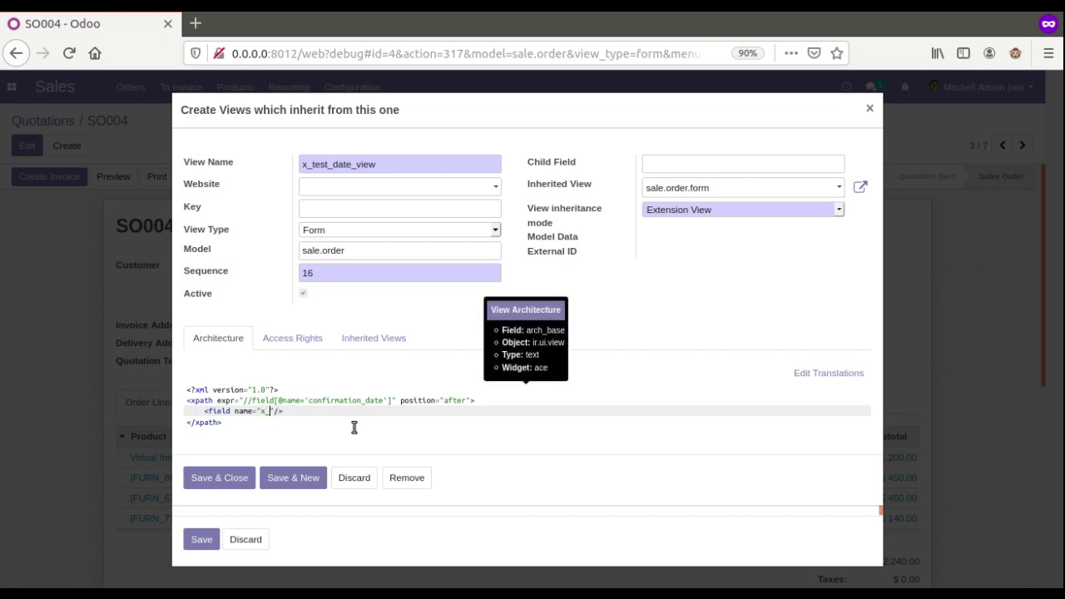
pyautogui.write('test_date')
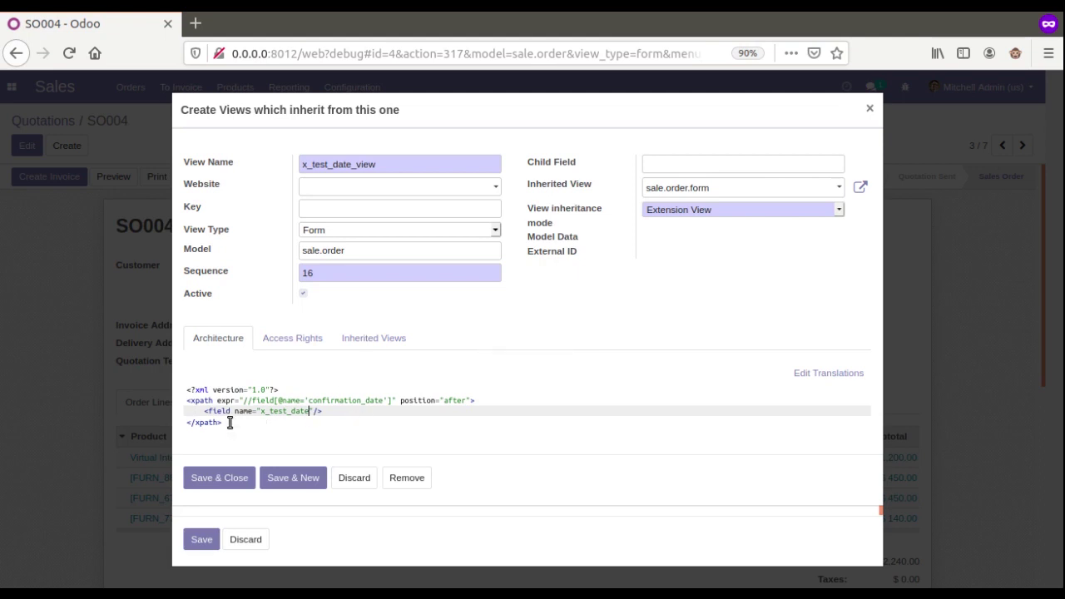
# Save the x_test_date_view inherited view and the parent form view, and close the view editor
pyautogui.moveTo(230, 424); pyautogui.dragTo(185, 388)
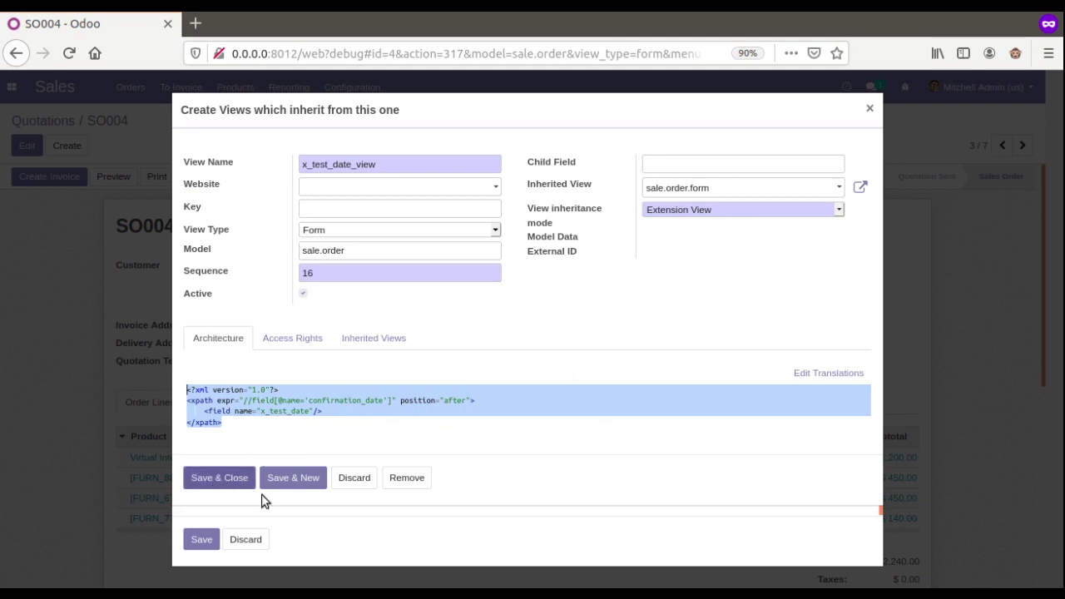
pyautogui.click(225, 476)
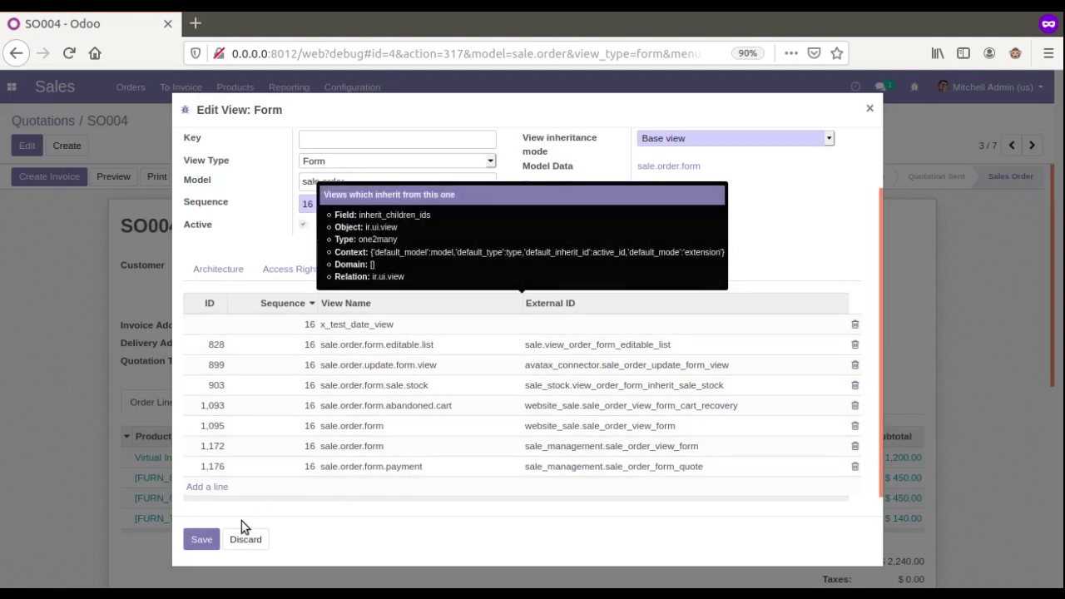
pyautogui.click(218, 537)
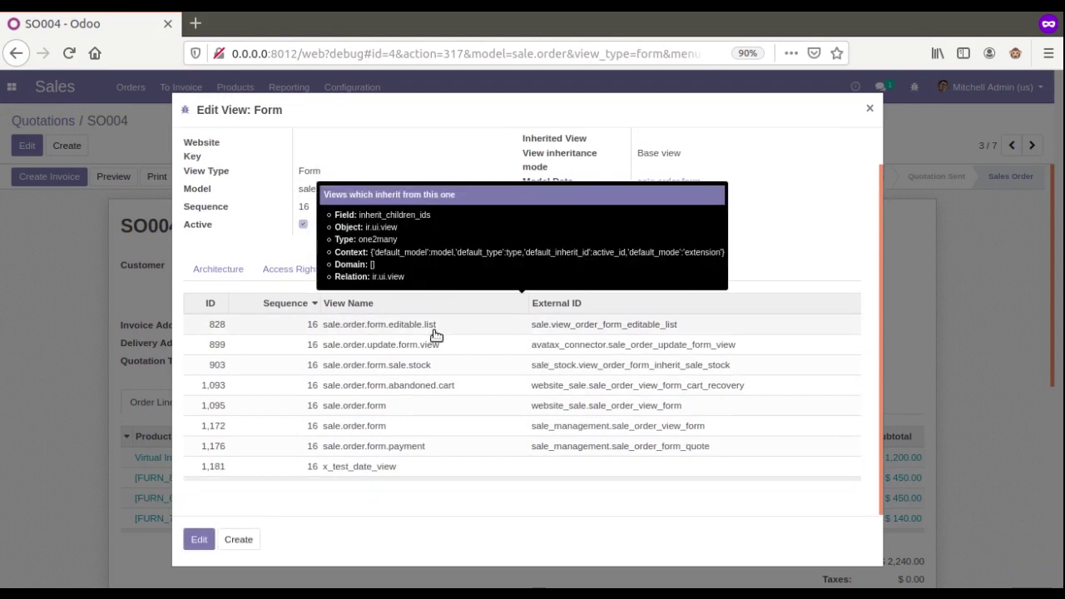
pyautogui.click(870, 108)
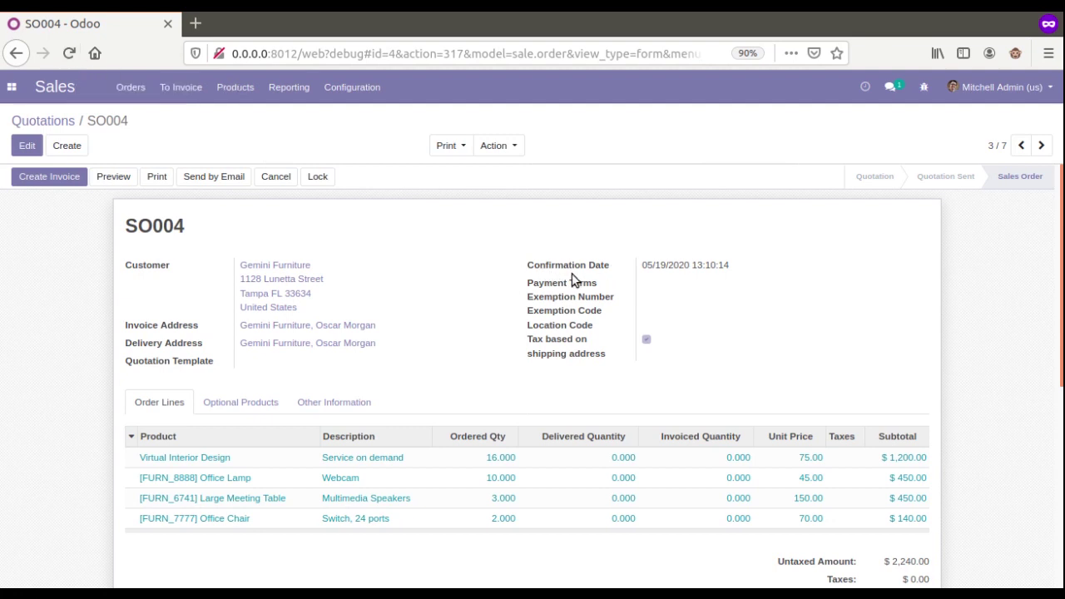
# Reload the sales order, set its Test Date to 05/20/2020 and save the order
pyautogui.click(64, 58)
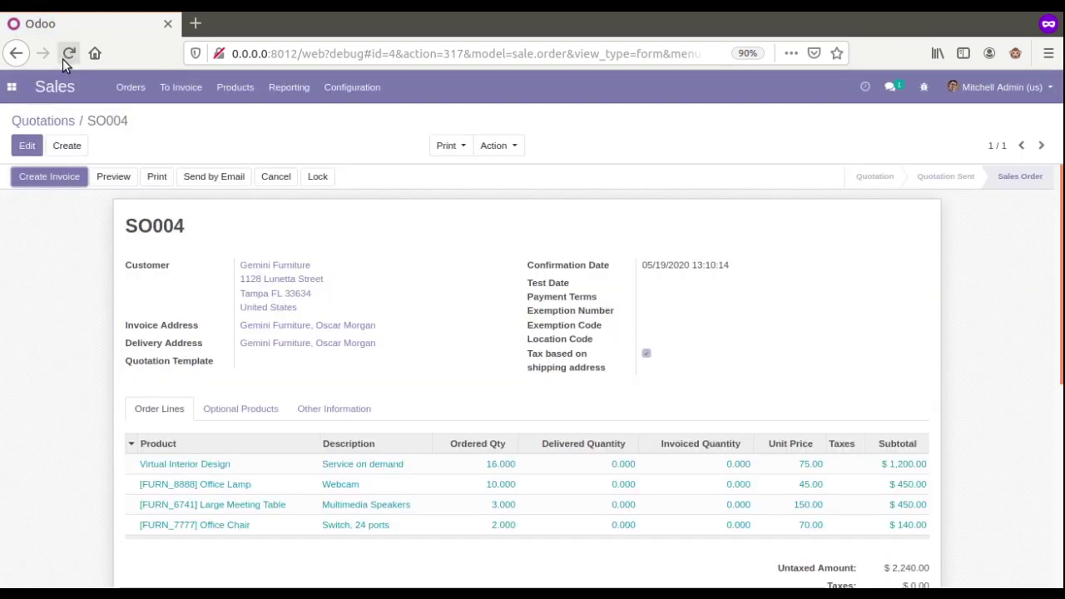
pyautogui.click(26, 142)
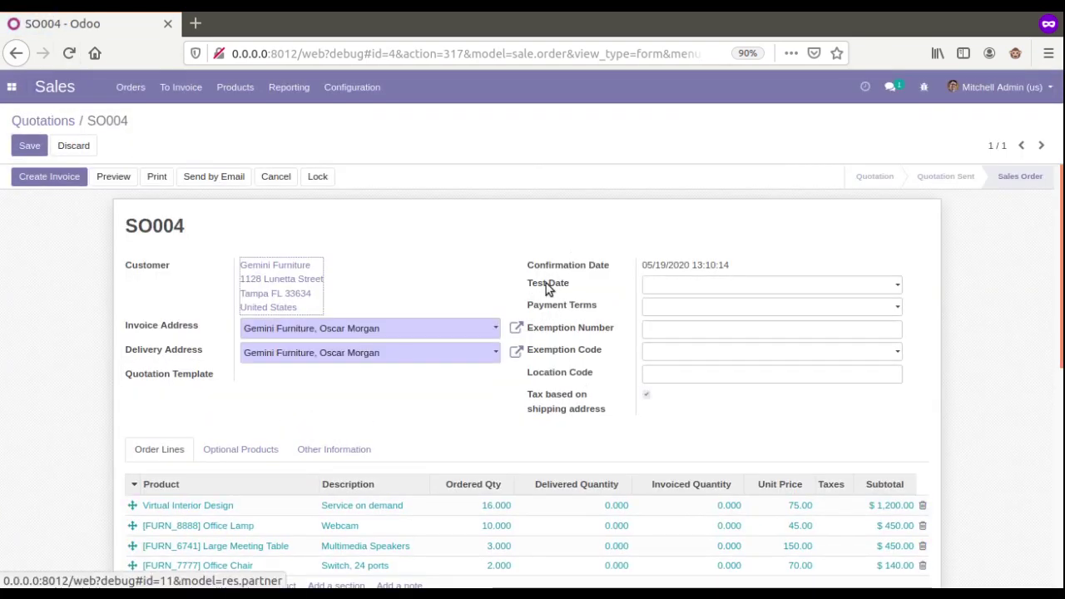
pyautogui.moveTo(553, 284)
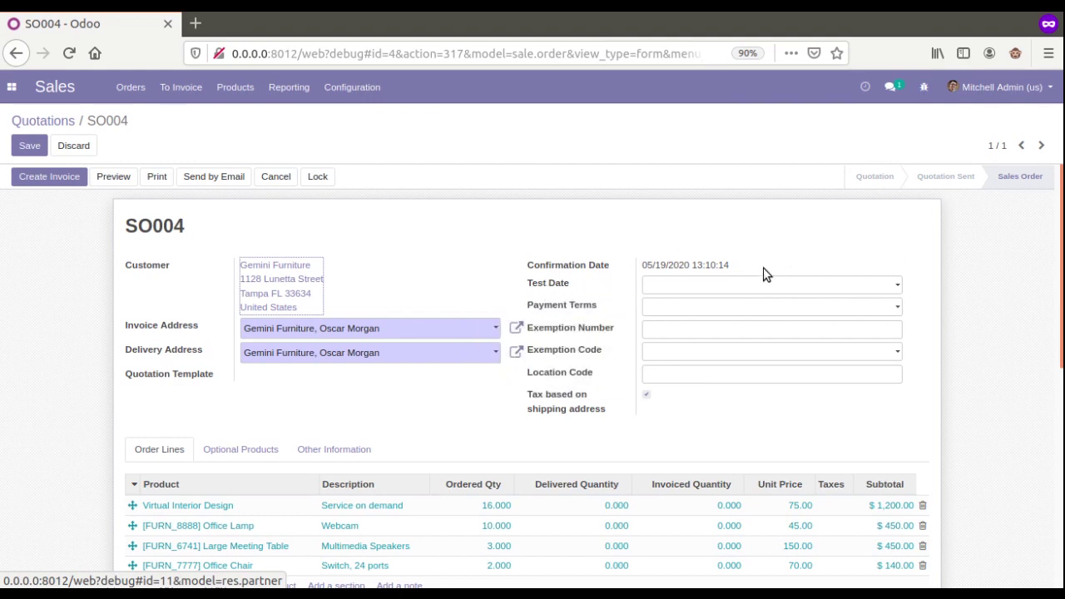
pyautogui.click(668, 286)
pyautogui.click(740, 413)
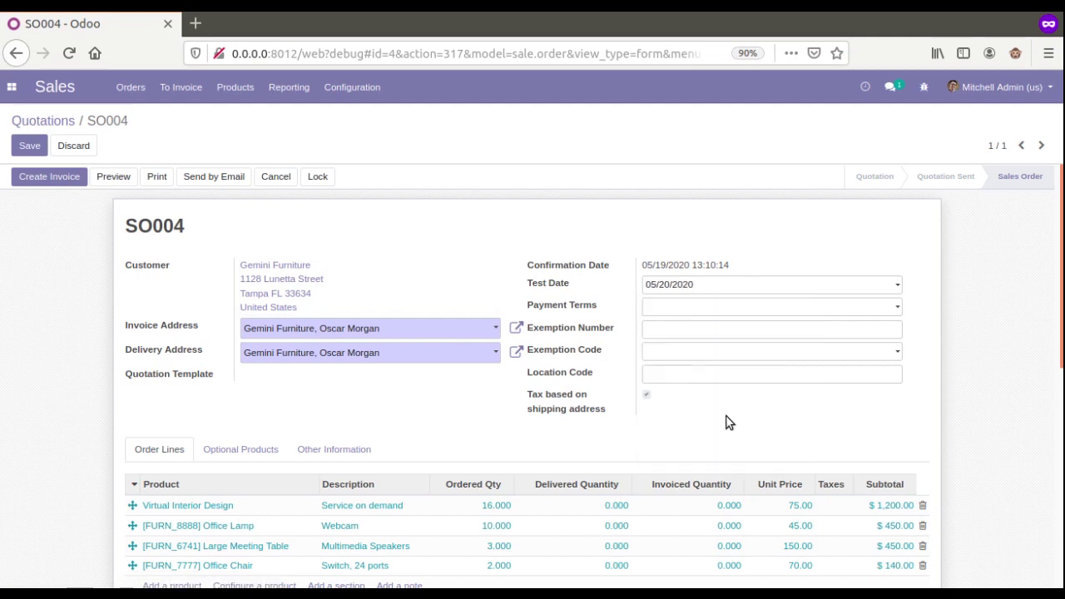
pyautogui.click(28, 146)
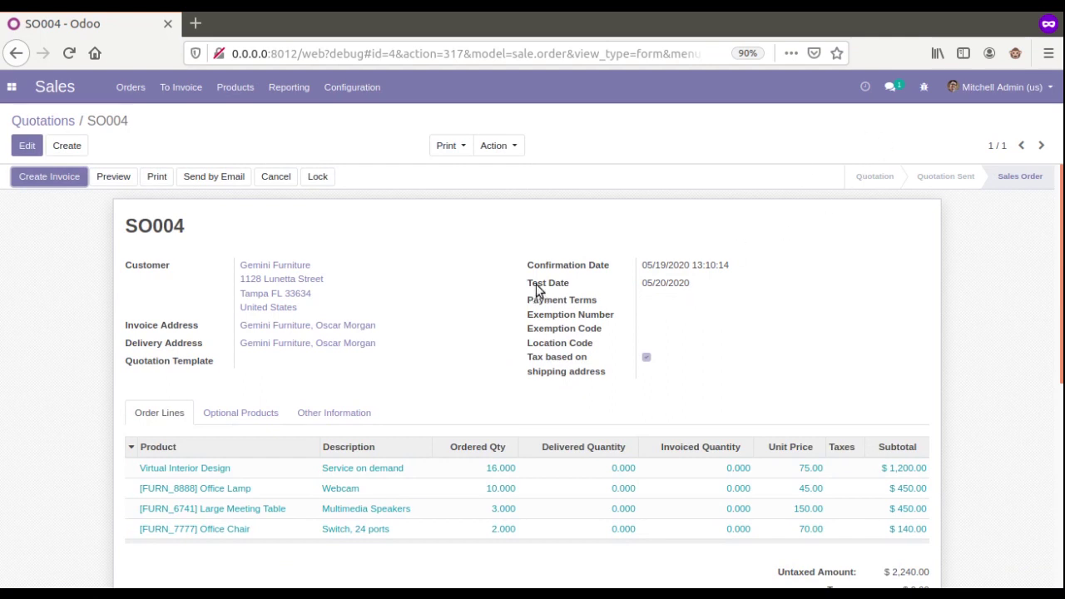
# Find x_test_date on the last page of the sales order's field list and open its record for viewing
pyautogui.click(923, 86)
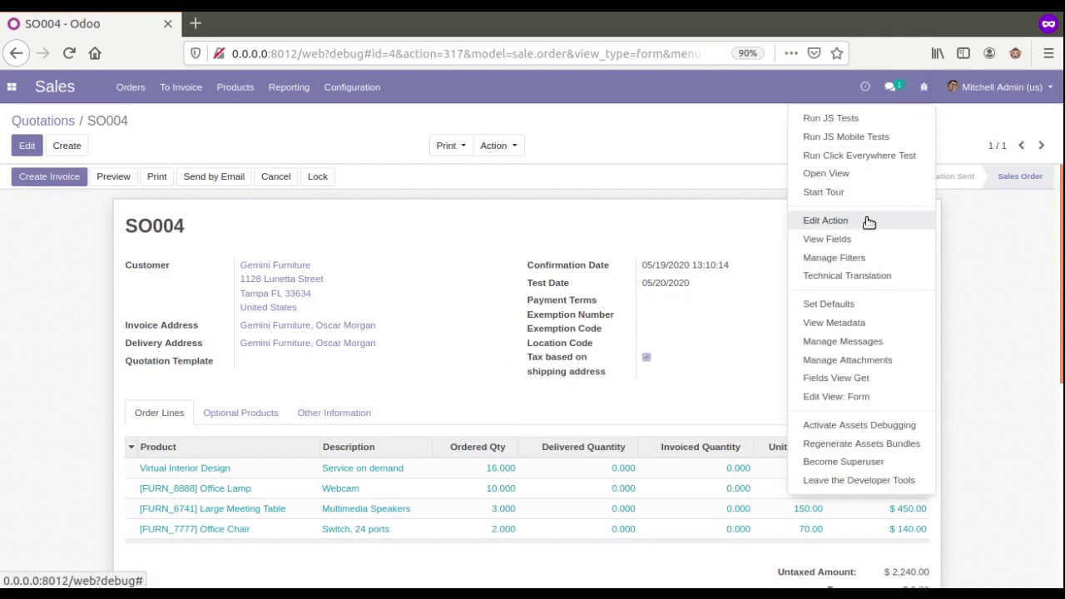
pyautogui.click(811, 239)
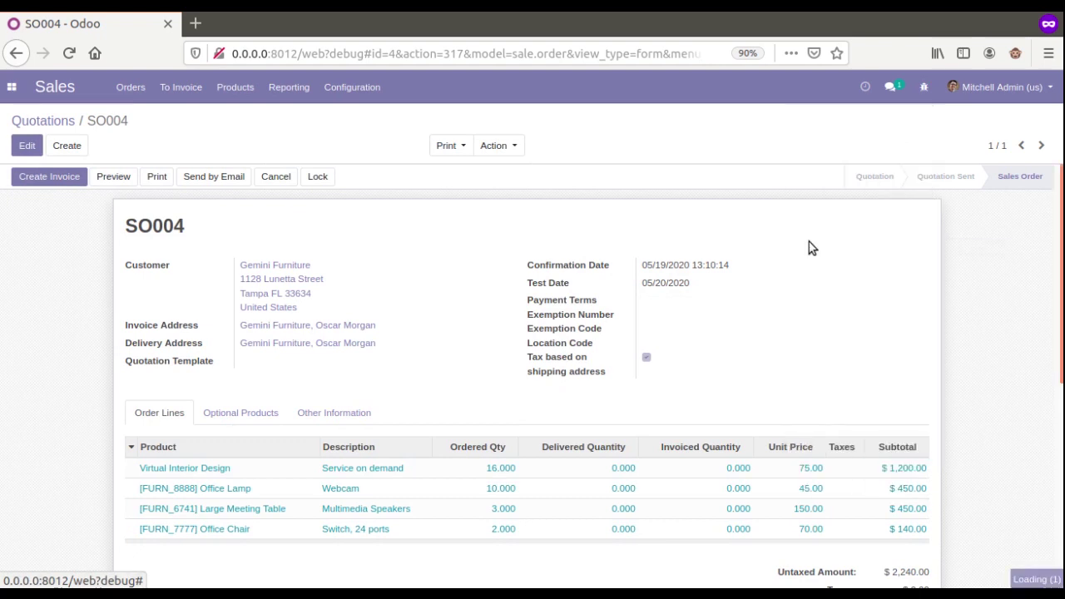
pyautogui.scroll(-15, 1019, 243)
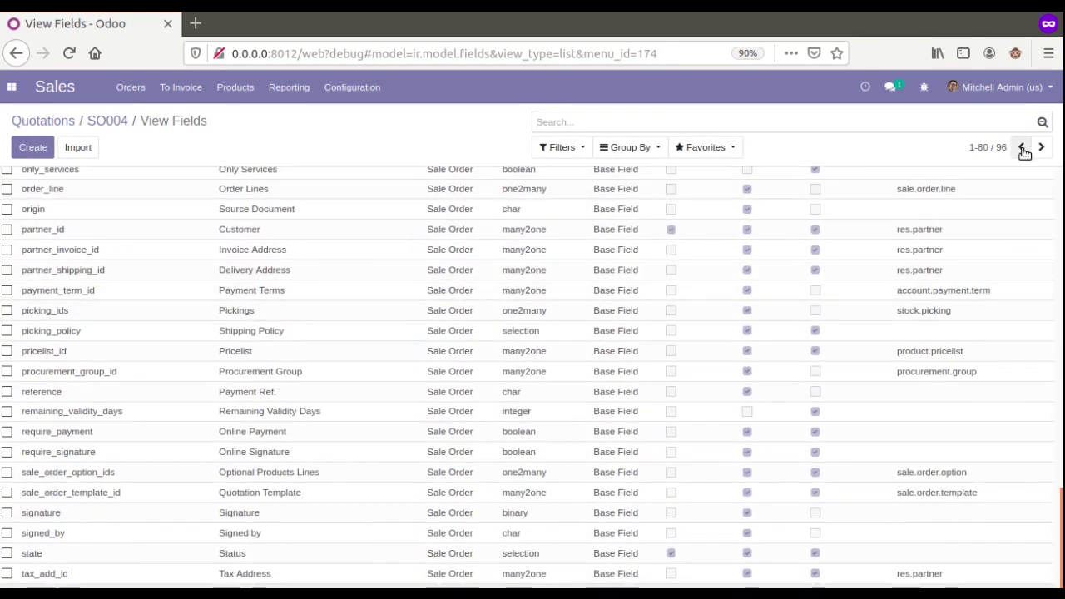
pyautogui.click(1022, 149)
pyautogui.click(205, 504)
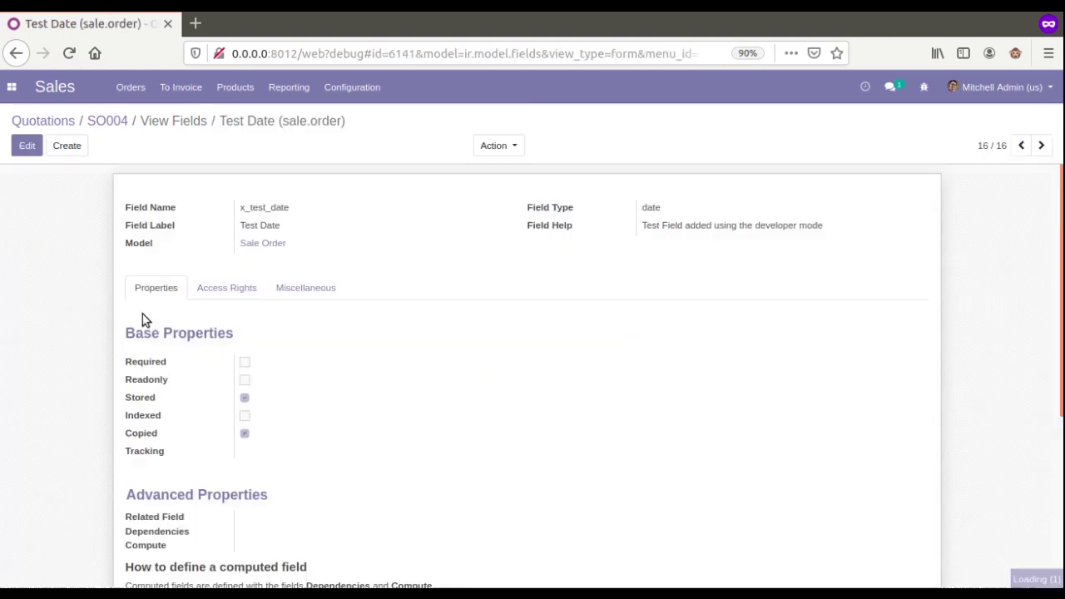
# Set the field label of x_test_date to Date, save the field, and reload sales order SO004
pyautogui.click(32, 148)
pyautogui.doubleClick(252, 235)
pyautogui.press('BackSpace')
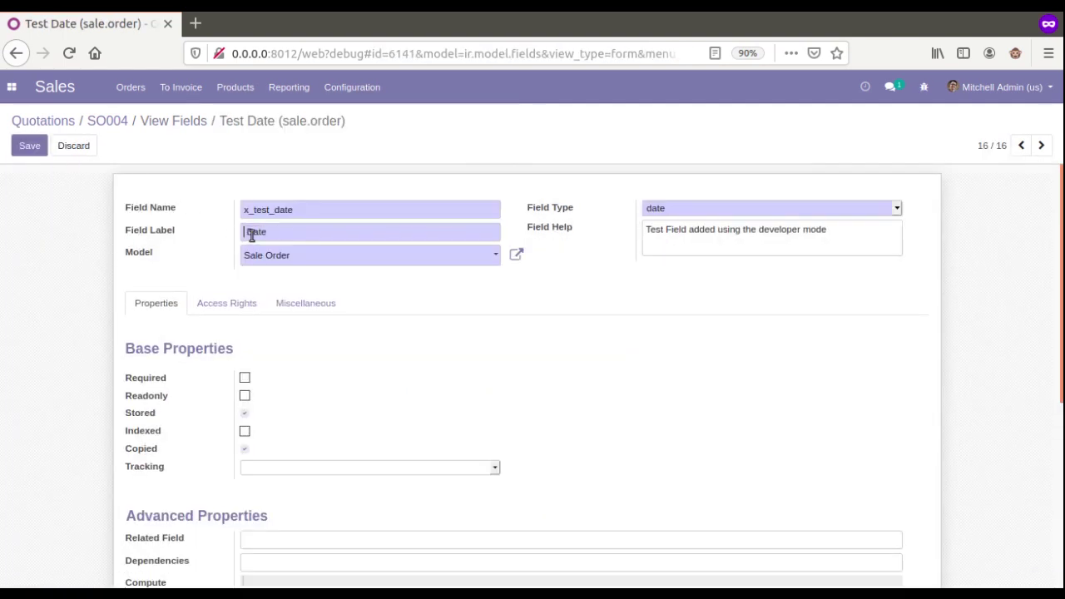
pyautogui.click(30, 147)
pyautogui.click(116, 119)
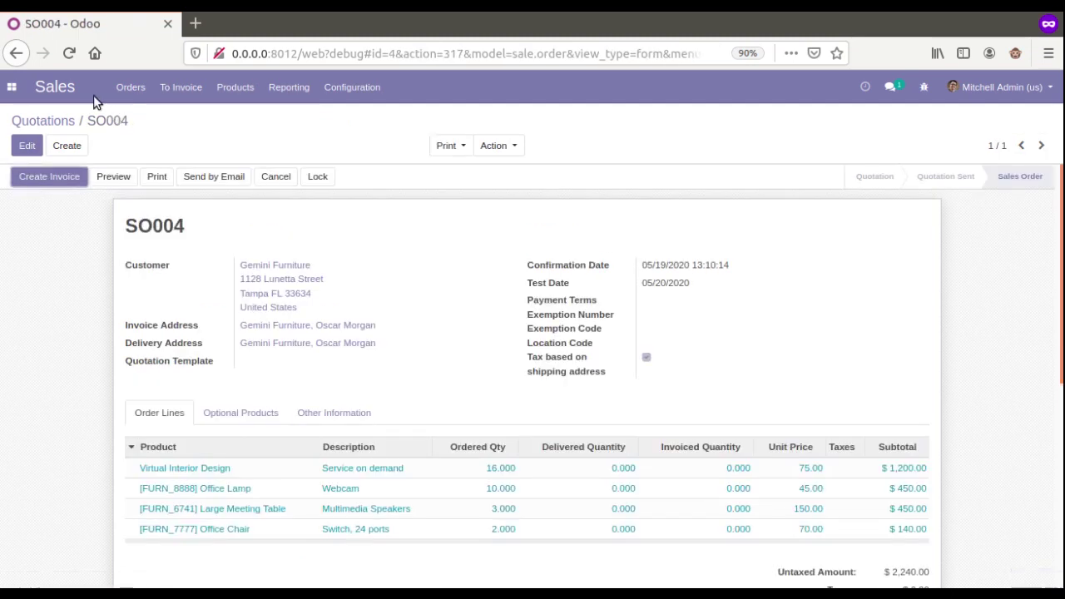
pyautogui.click(68, 52)
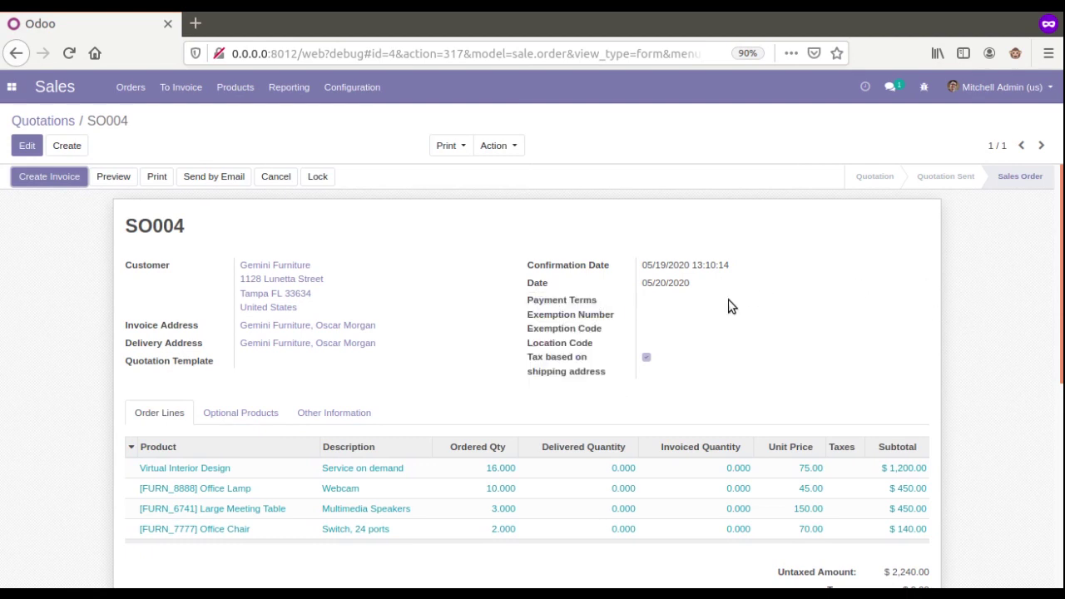
# Search the installed apps for sale and upgrade the Sales (sale_management) module
pyautogui.click(13, 87)
pyautogui.click(25, 209)
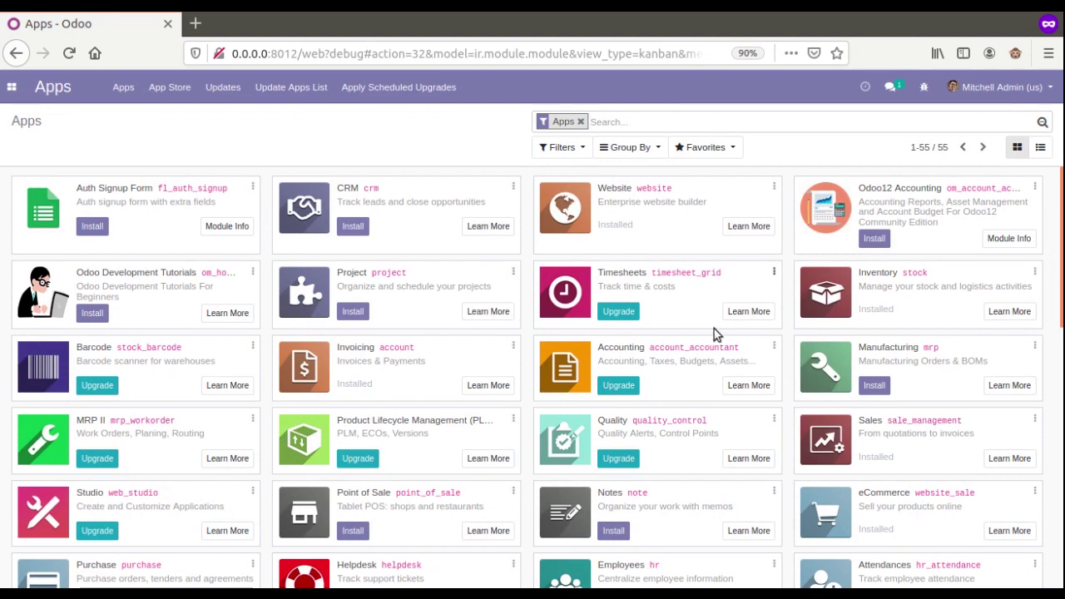
pyautogui.scroll(-2, 832, 346)
pyautogui.scroll(1, 732, 357)
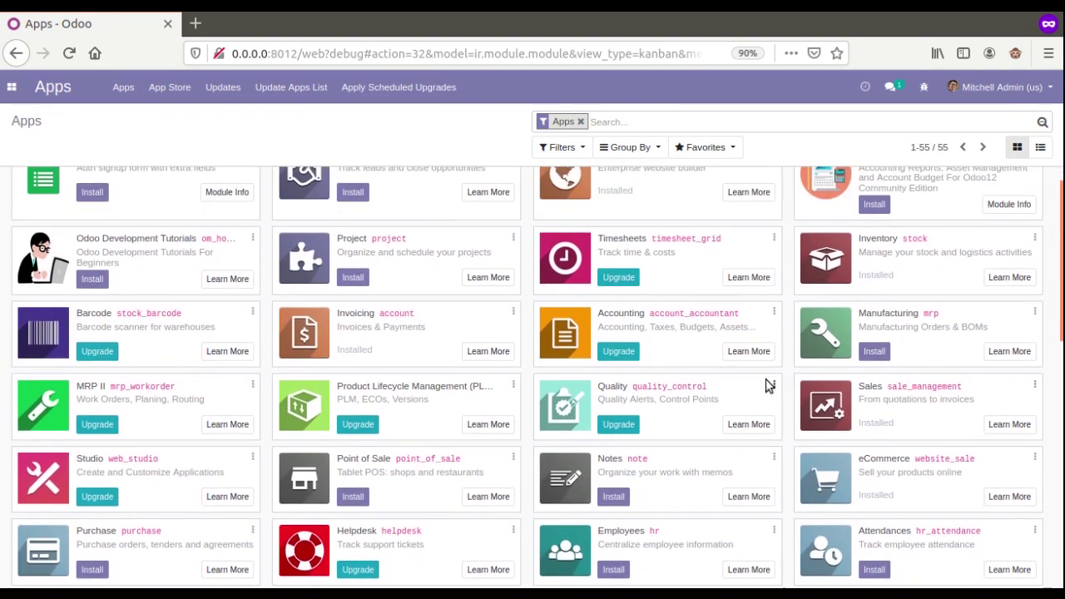
pyautogui.scroll(1, 832, 391)
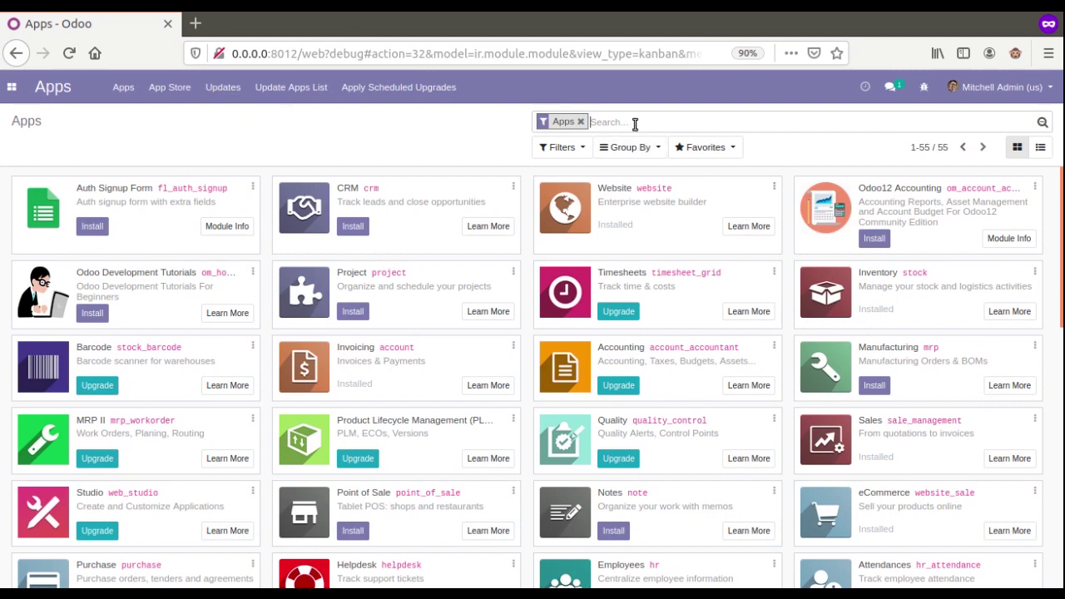
pyautogui.write('sale')
pyautogui.press('Return')
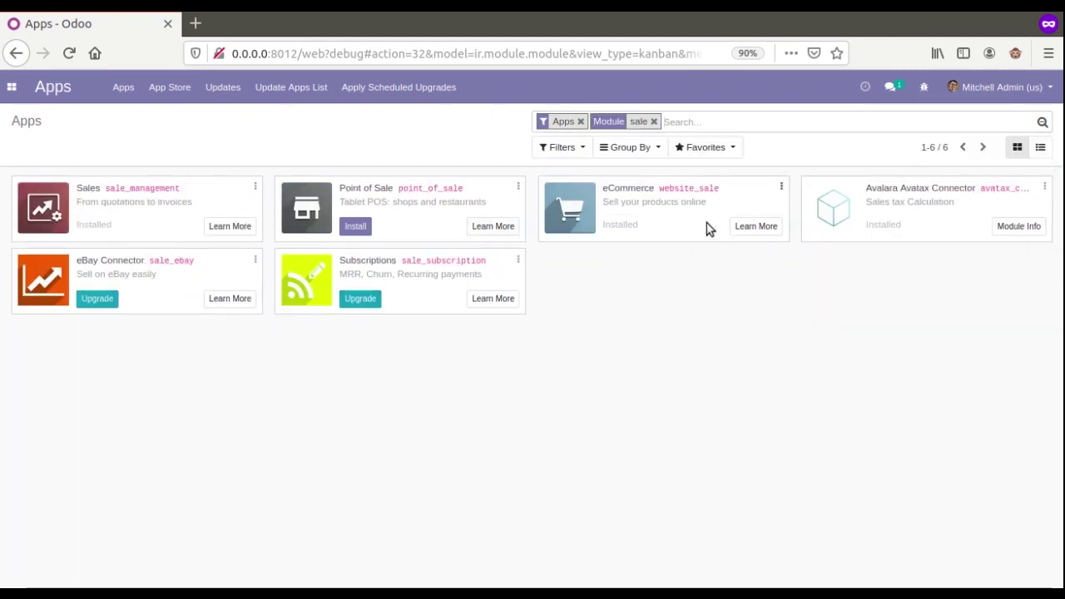
pyautogui.click(254, 186)
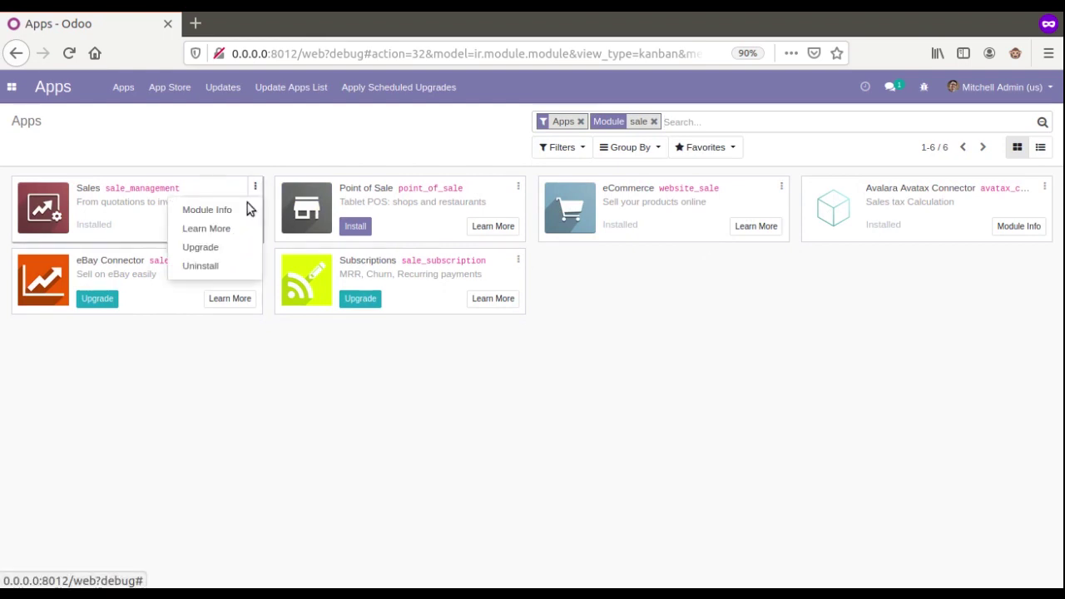
pyautogui.click(221, 249)
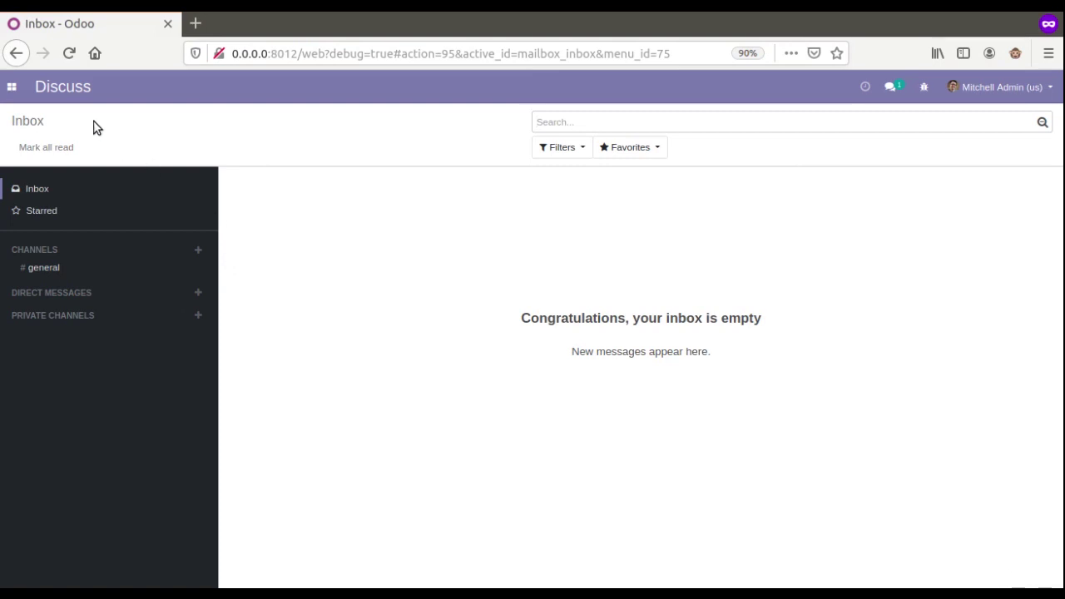
# Open sales order SO007 for editing and inspect the technical details of its Date field
pyautogui.click(12, 87)
pyautogui.click(38, 138)
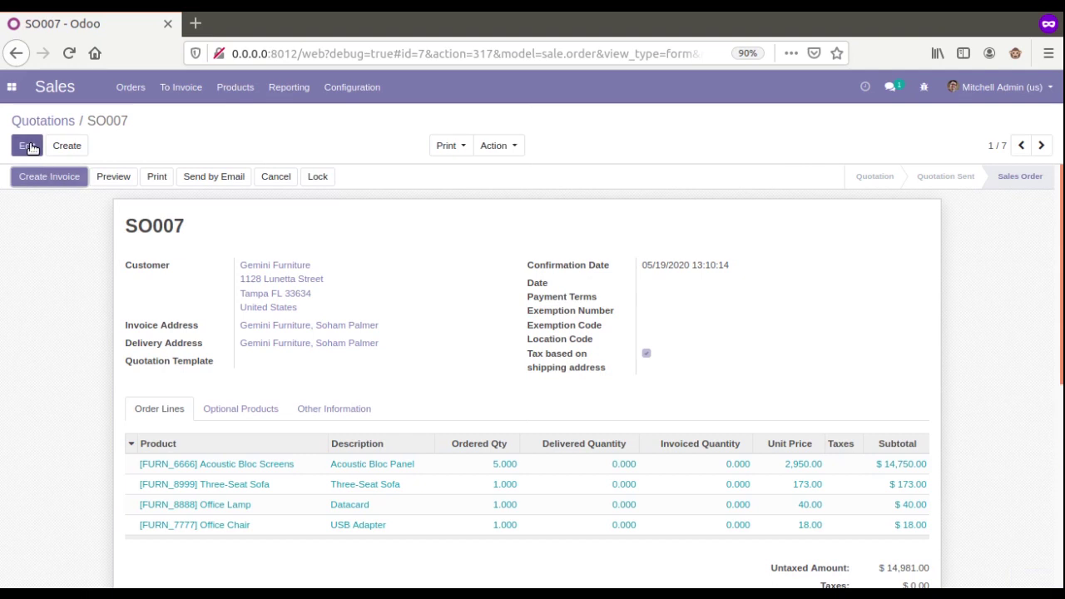
pyautogui.click(23, 145)
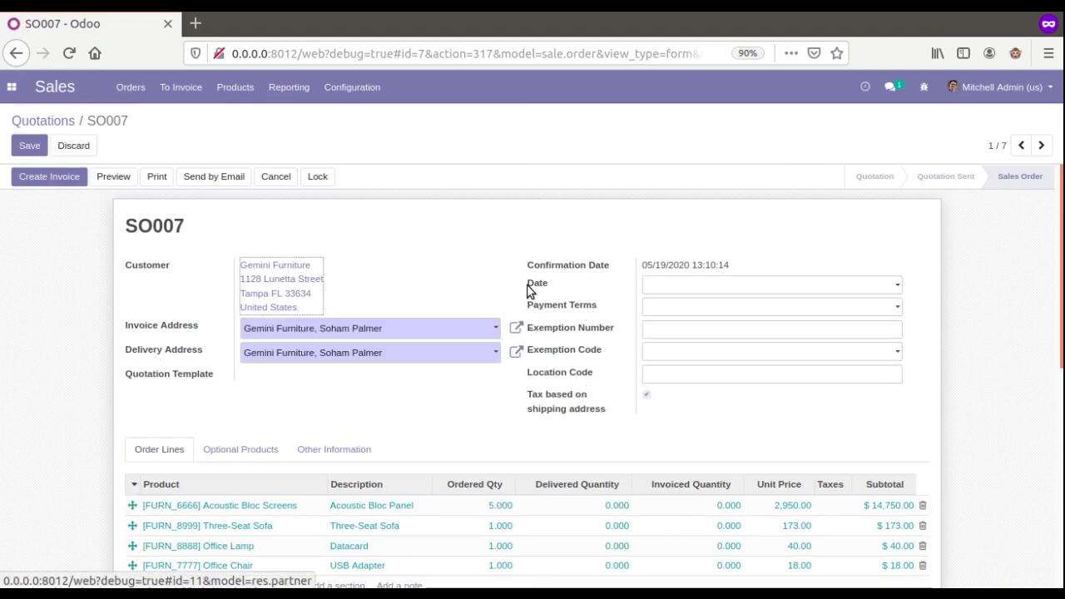
pyautogui.moveTo(528, 286)
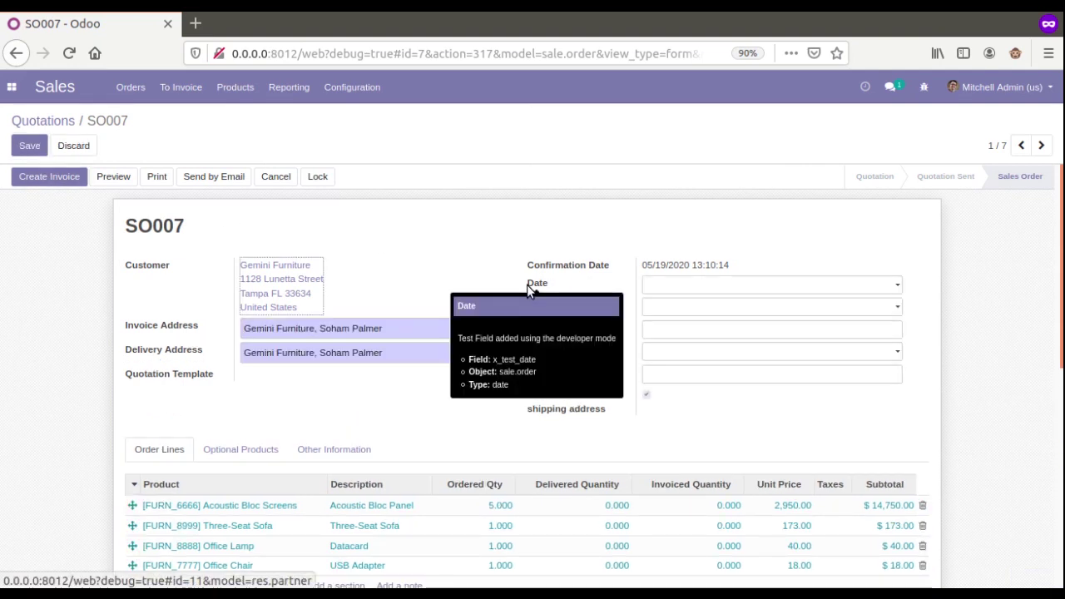